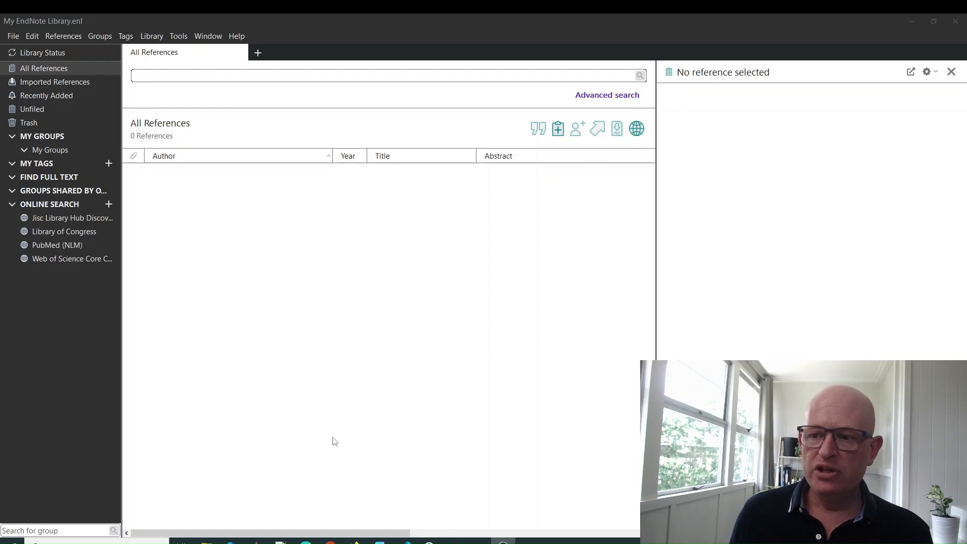
- Switch to the Google Scholar results in the browser and download the EndNote citation for "The ChatGPT effect and transforming nursing education with generative AI"
click(331, 541)
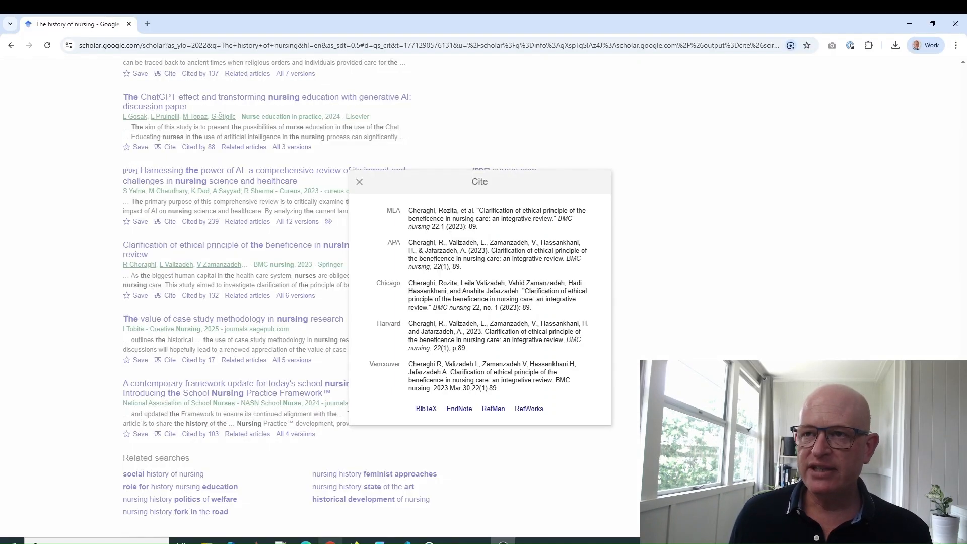
click(668, 205)
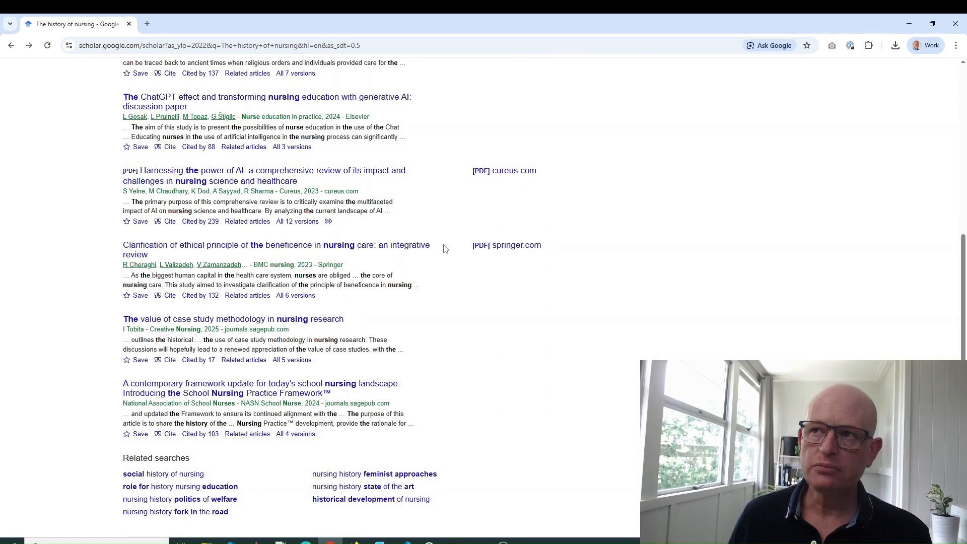
scroll(445, 248, up, 7)
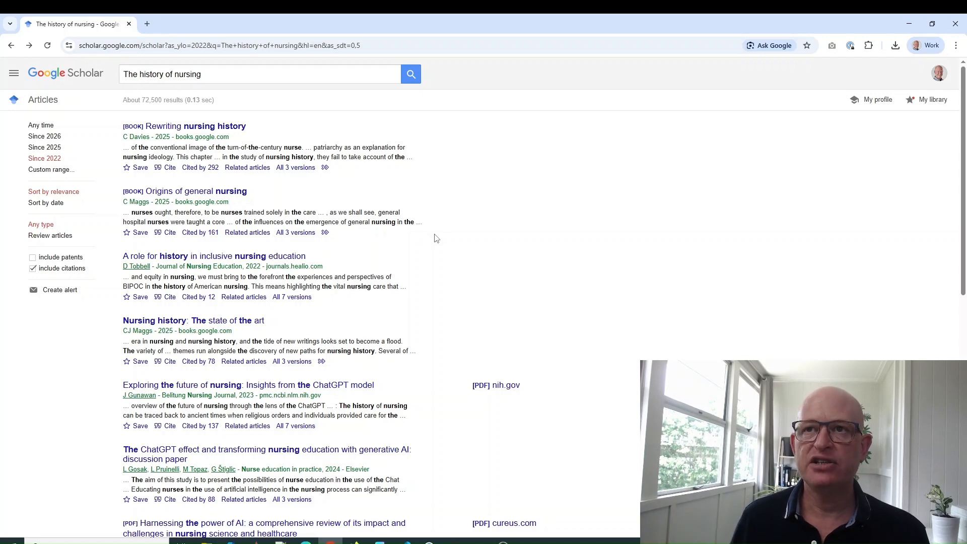
scroll(436, 238, down, 3)
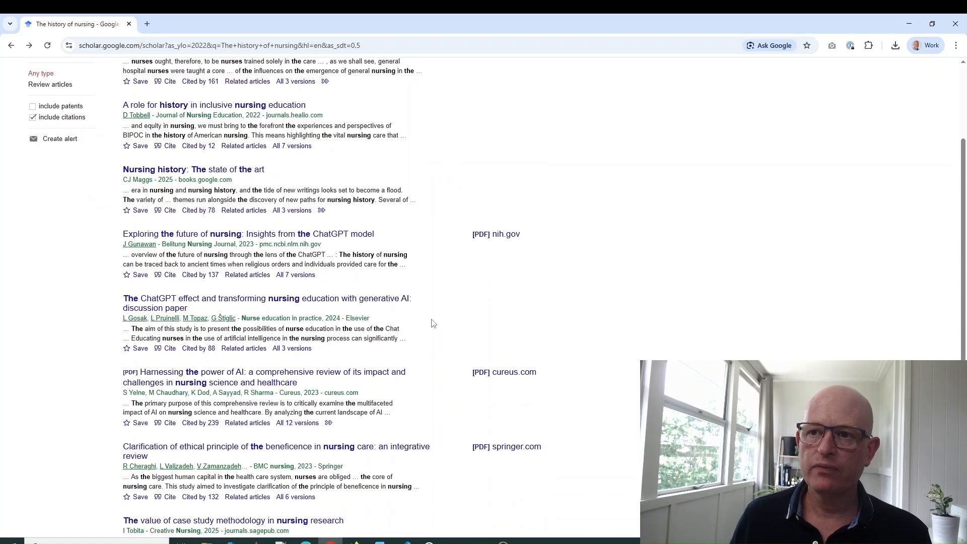
scroll(433, 312, down, 2)
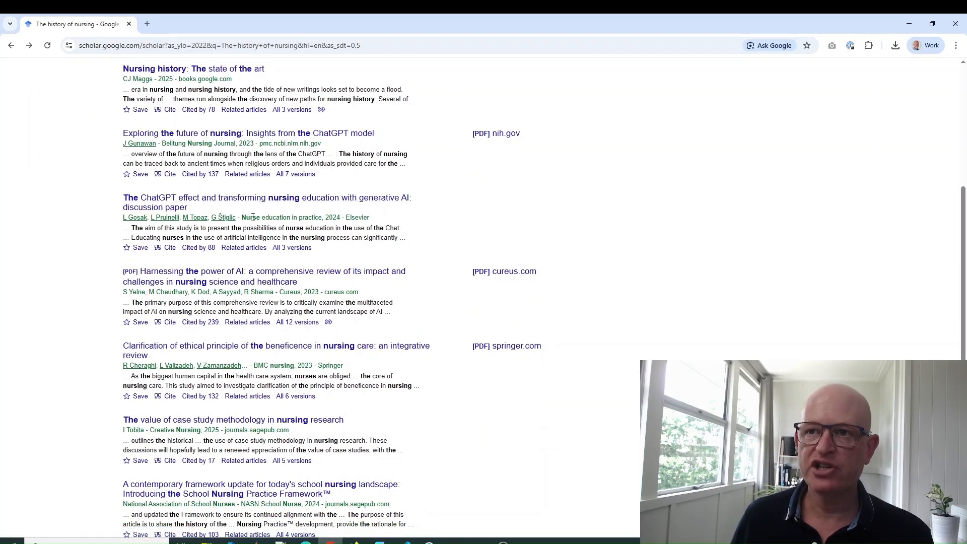
click(170, 249)
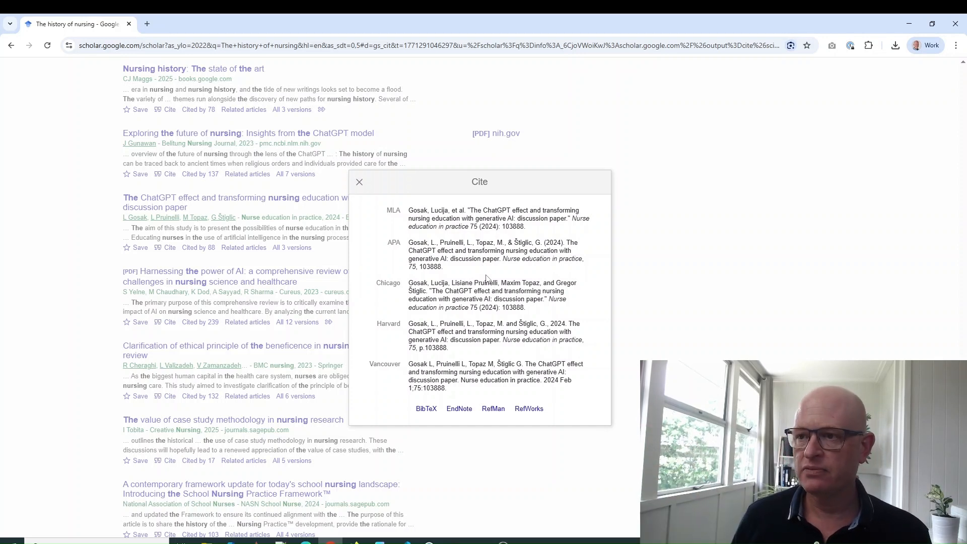
click(462, 410)
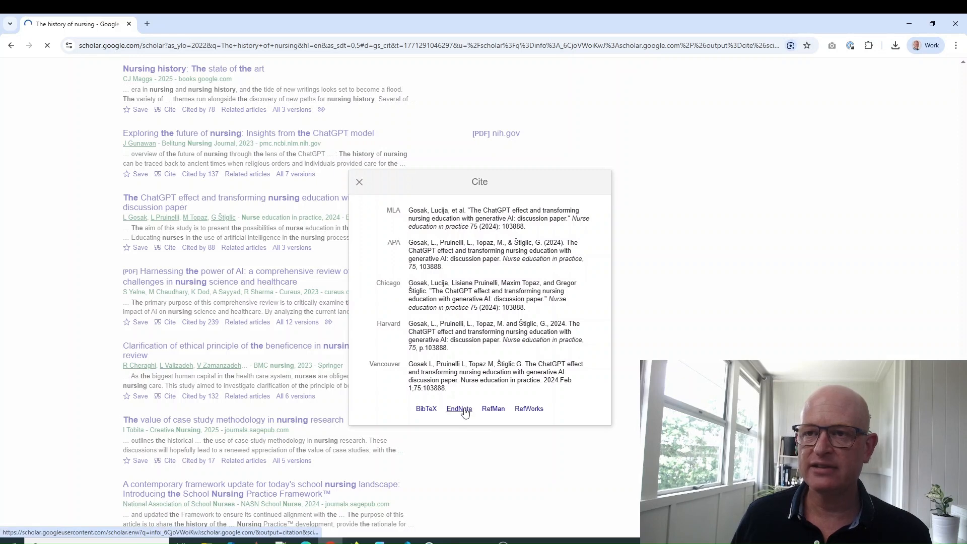
click(359, 182)
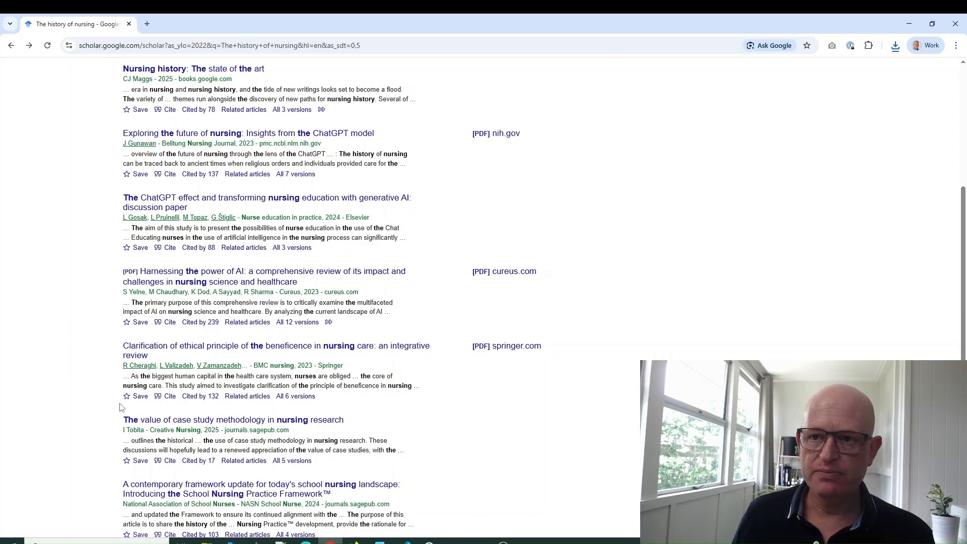
- Download the EndNote citation for "Clarification of ethical principle of the beneficence in nursing care", then return to EndNote
click(171, 400)
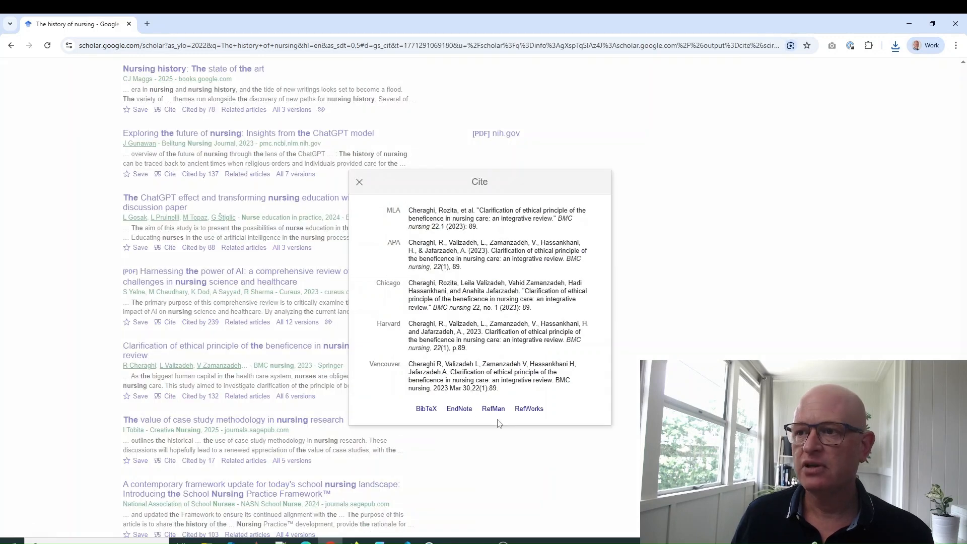
click(459, 408)
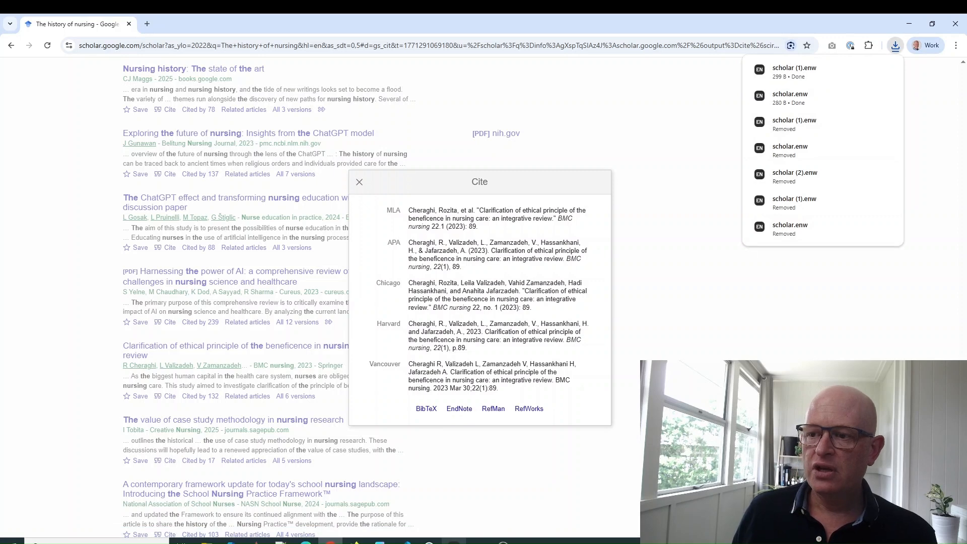
click(454, 541)
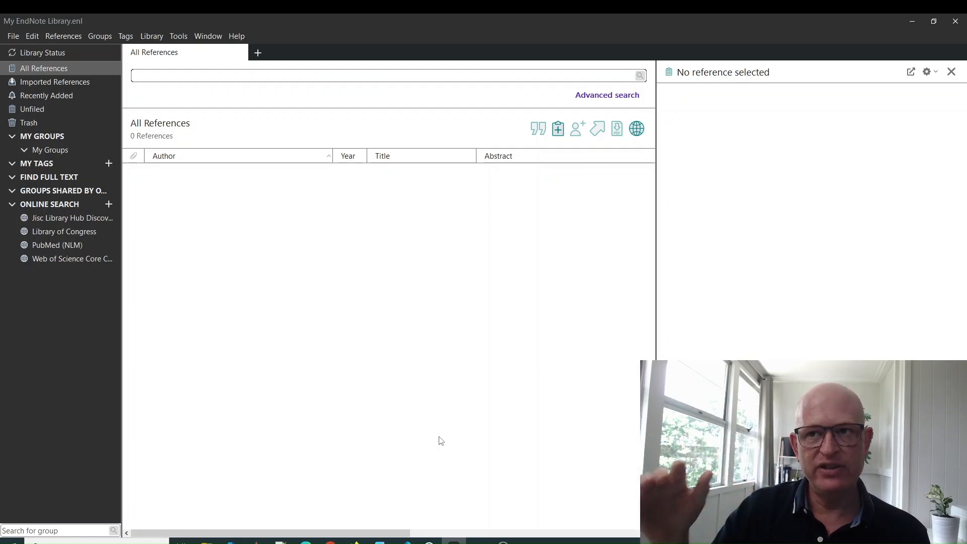
- Import scholar.enw from the Downloads folder in File Explorer into EndNote and view the imported reference's summary and editable fields
click(207, 541)
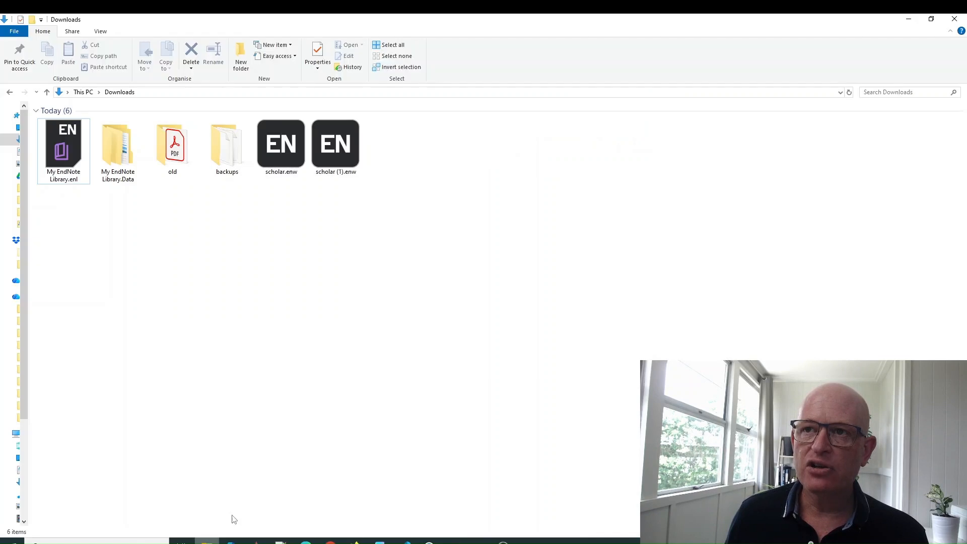
click(303, 161)
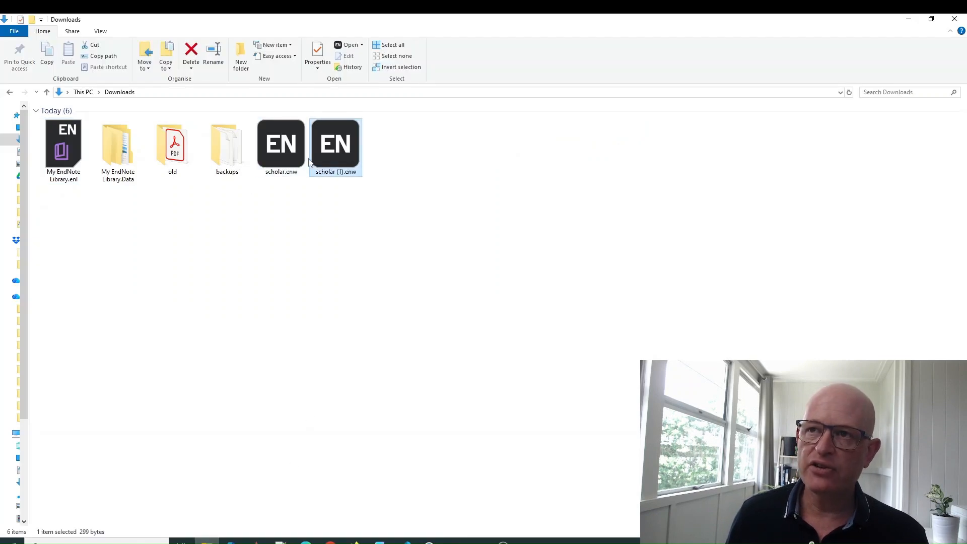
click(320, 151)
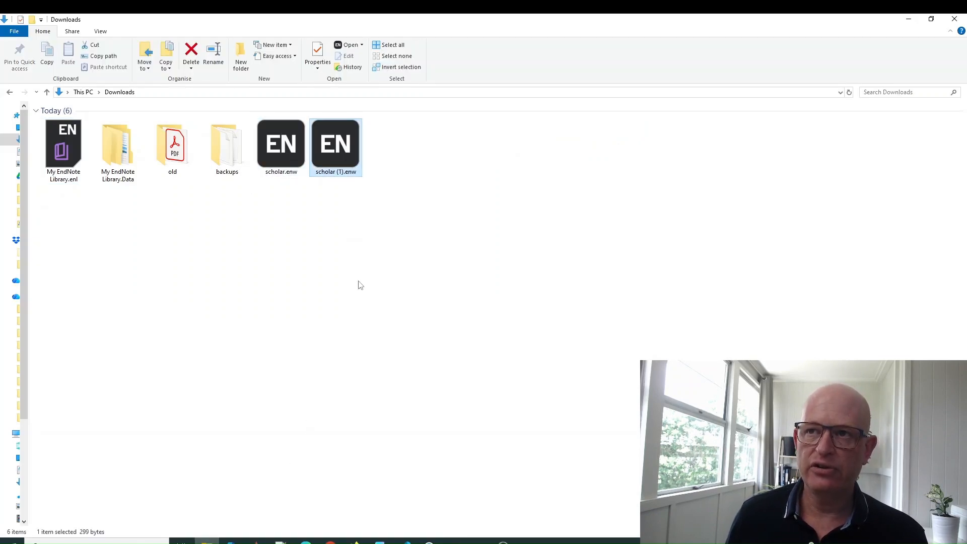
click(366, 286)
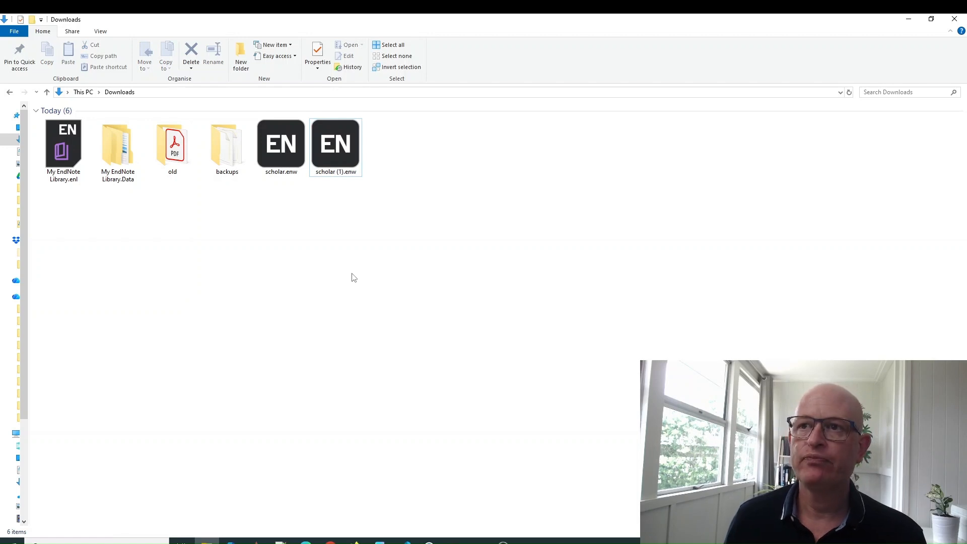
double_click(300, 168)
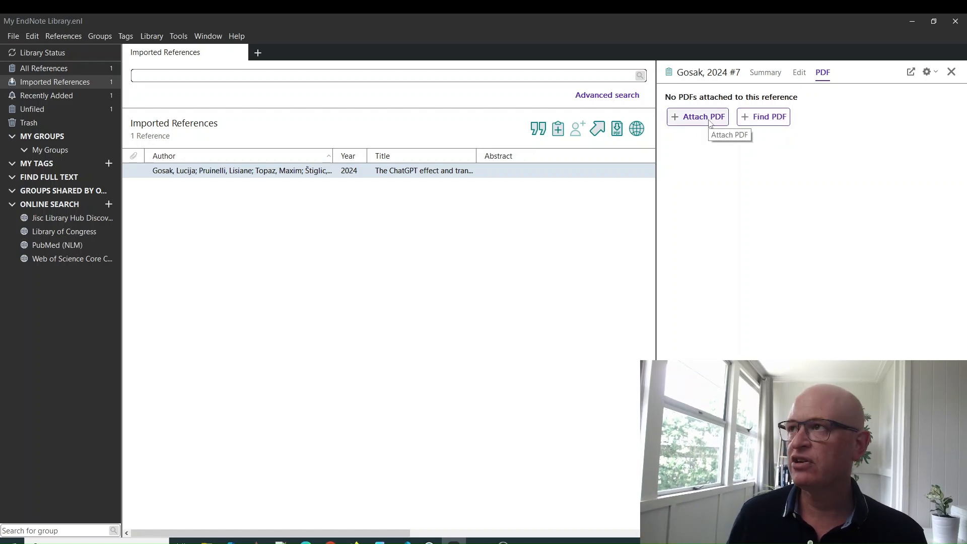
click(765, 73)
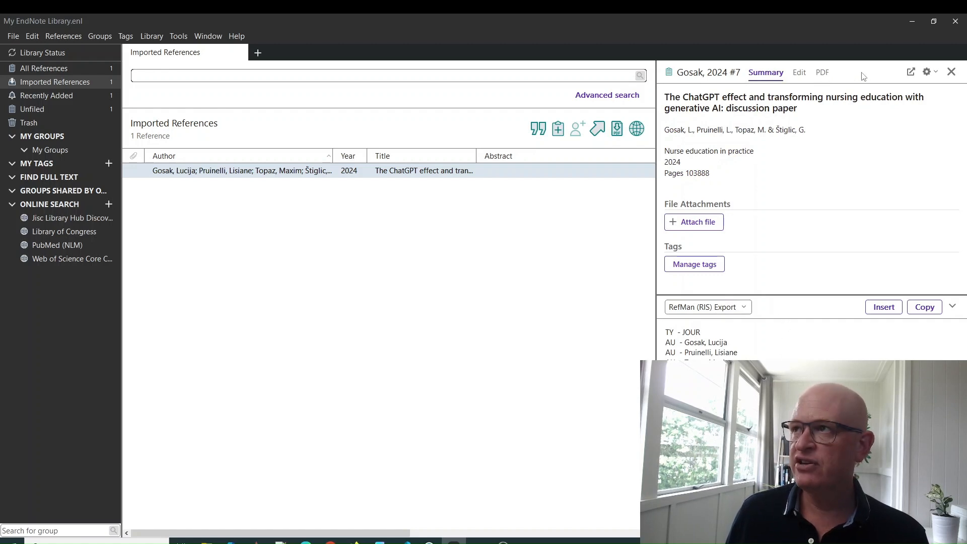
click(800, 73)
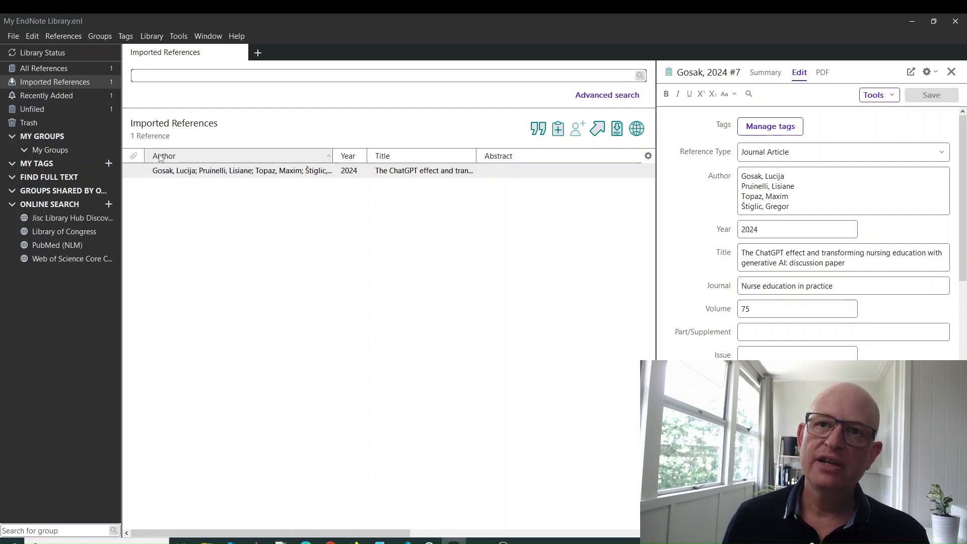
- Create a new group set named NUR123 in the library
right_click(41, 150)
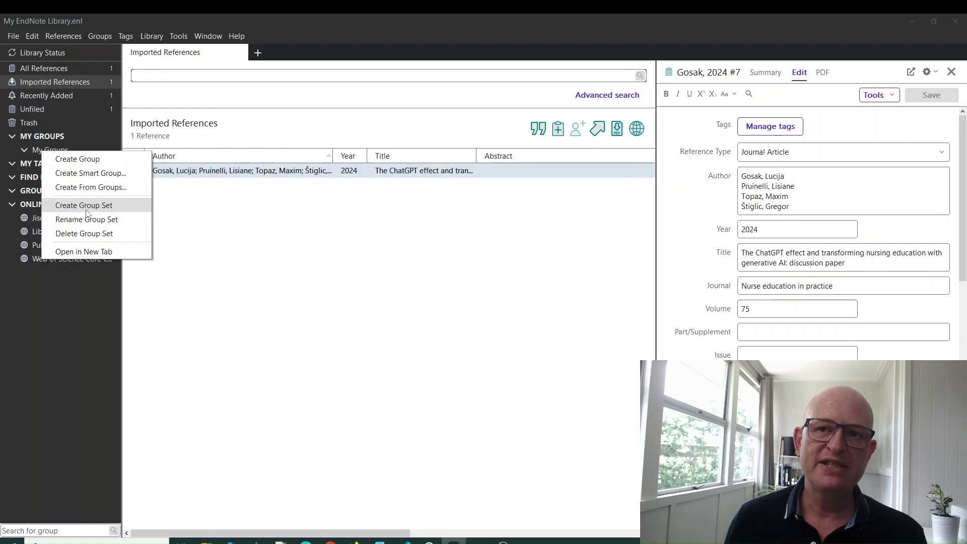
click(100, 206)
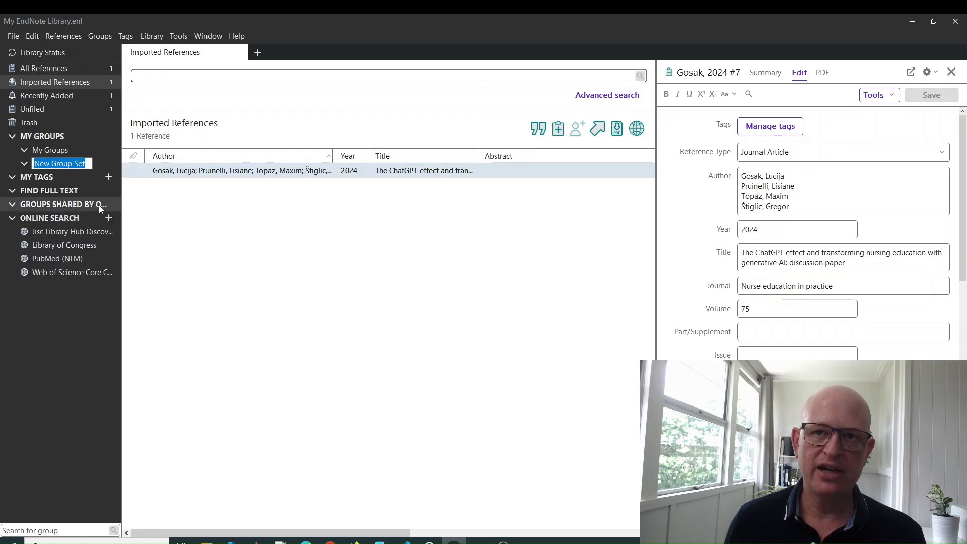
text(NU)
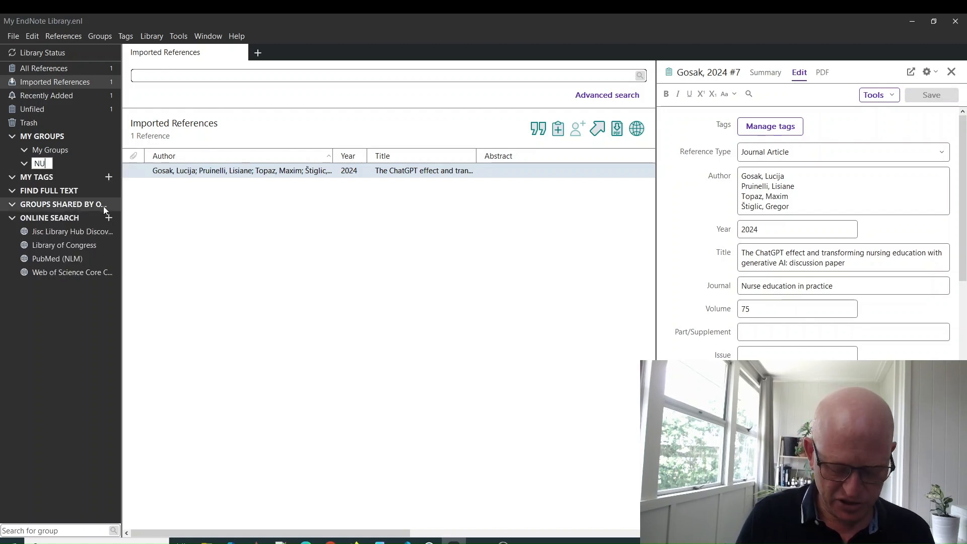
text(R123)
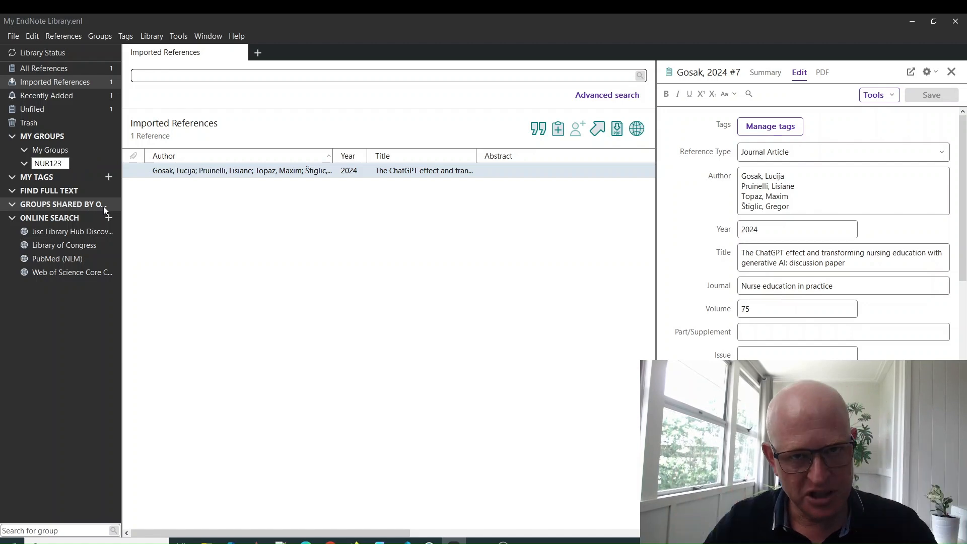
click(402, 280)
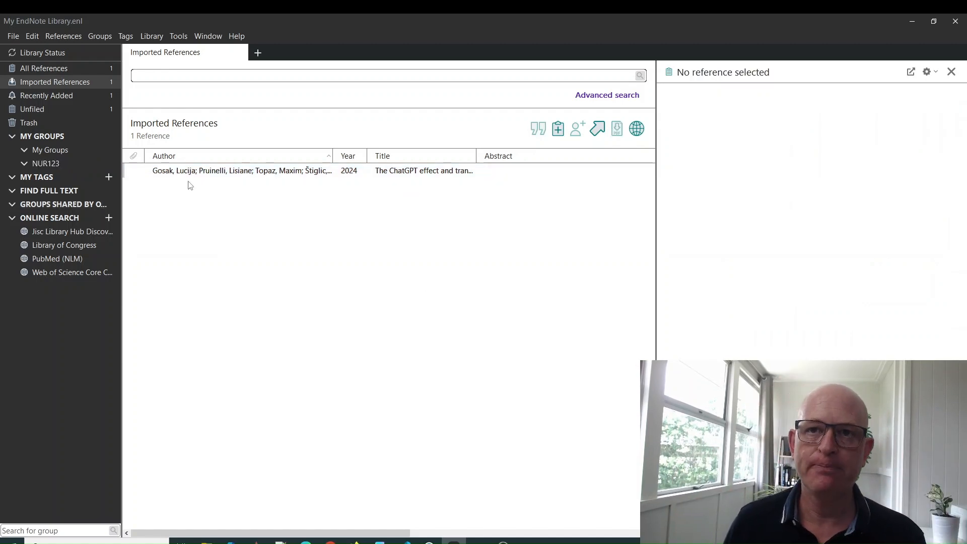
- Create a group named Assessment1 inside the NUR123 group set
click(66, 164)
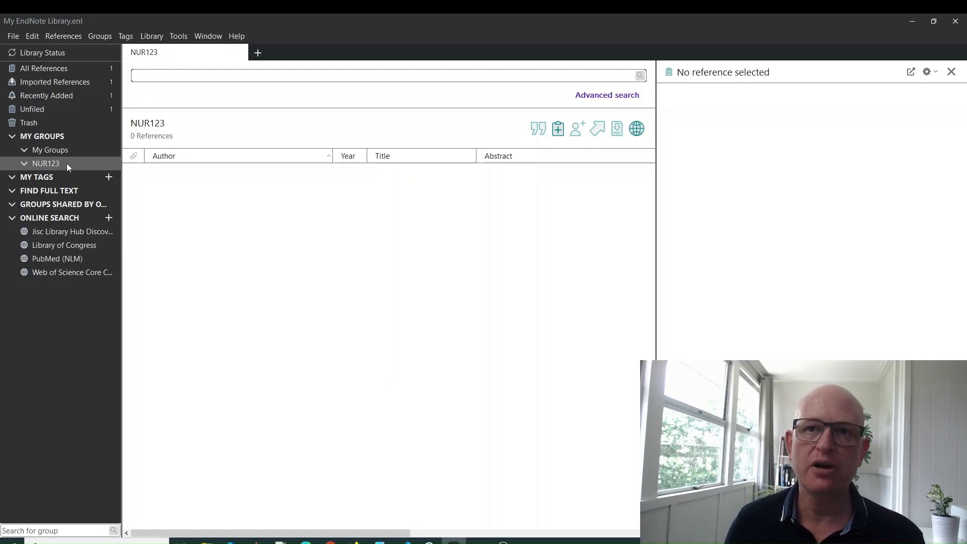
right_click(66, 163)
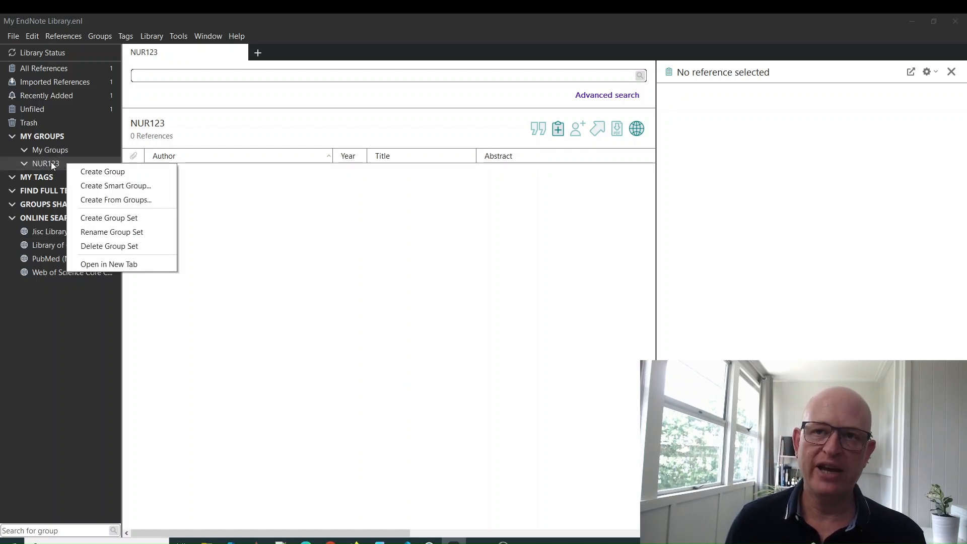
click(82, 172)
text(A)
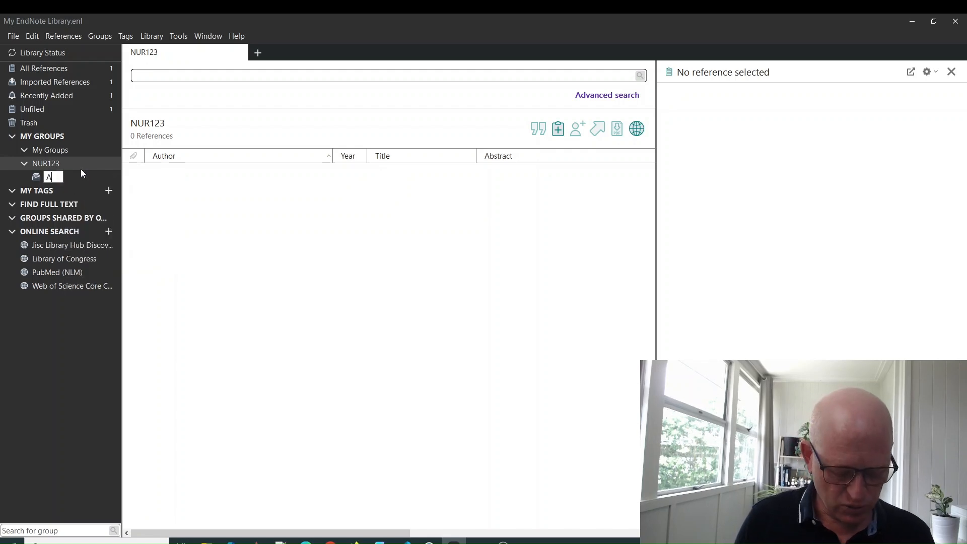
text(ssessment1)
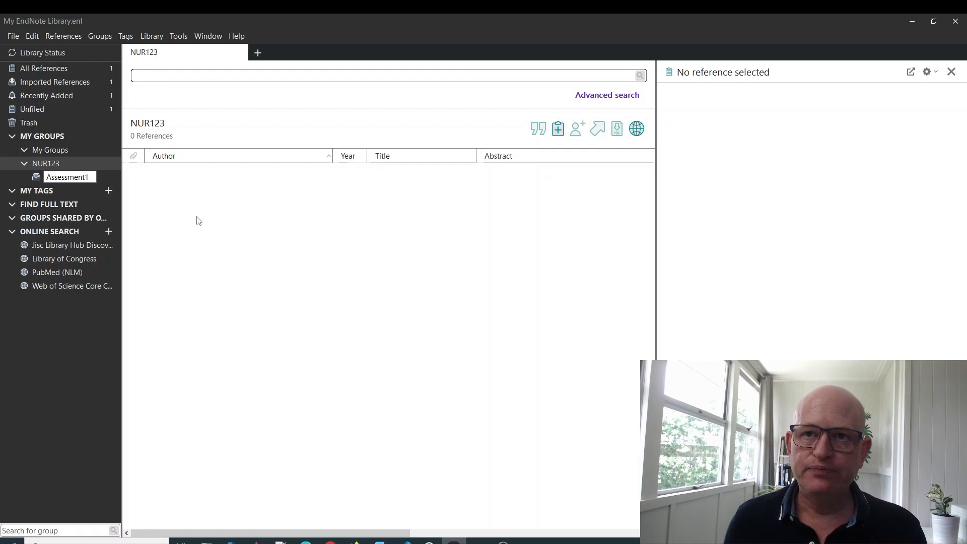
key(Return)
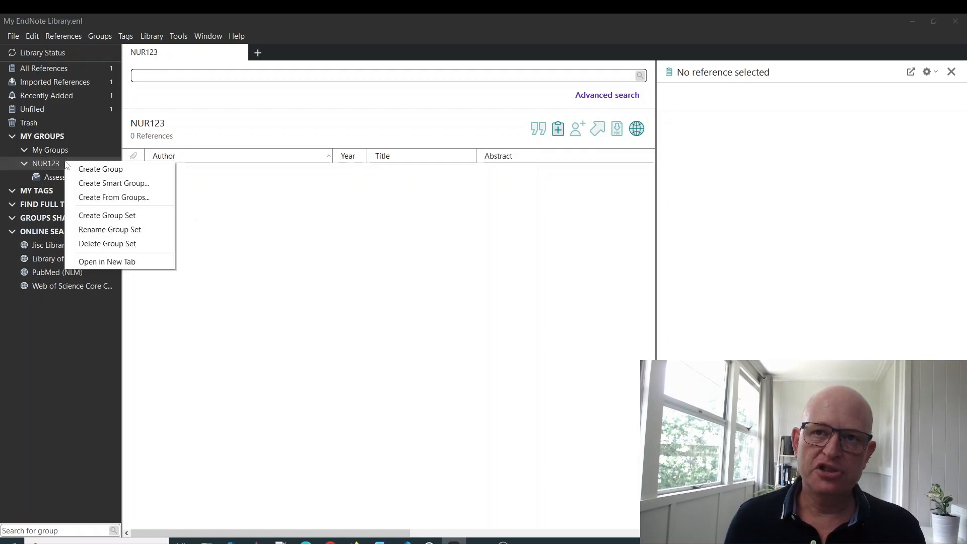
- Create a second group named Assessment2 inside the NUR123 group set
click(101, 169)
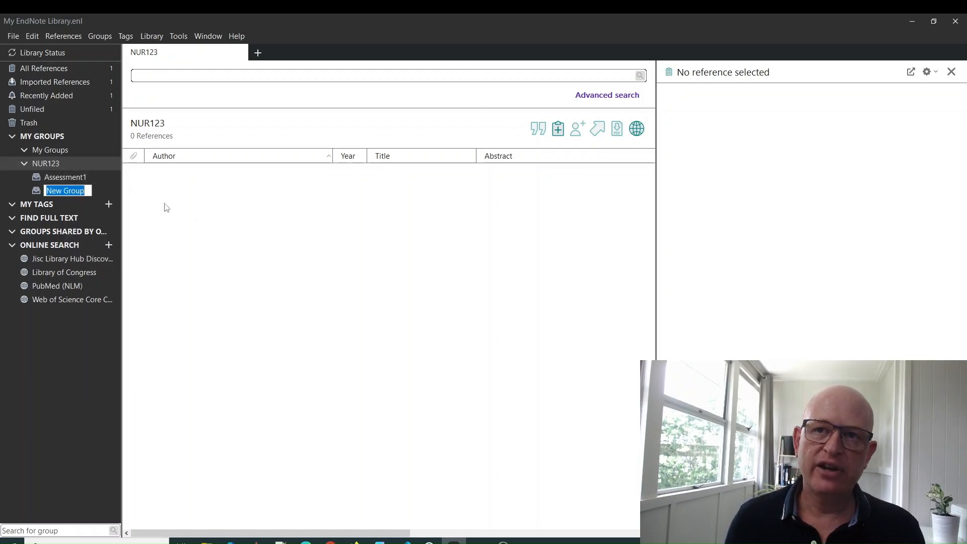
text(Ass)
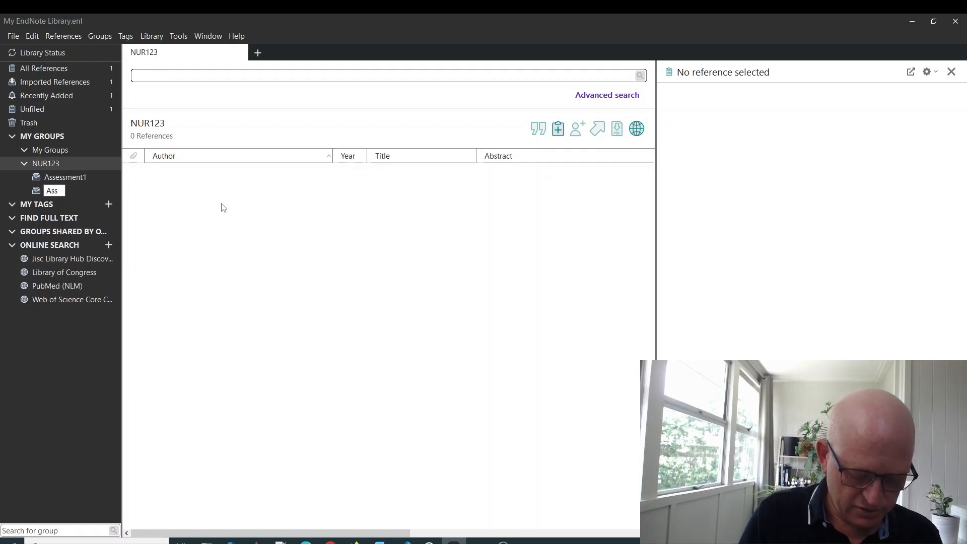
text(essment2)
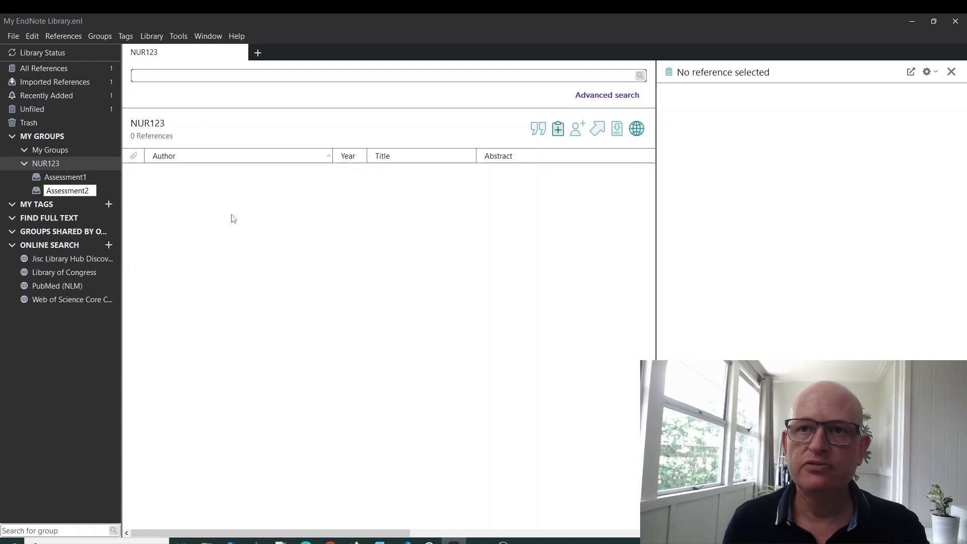
key(Return)
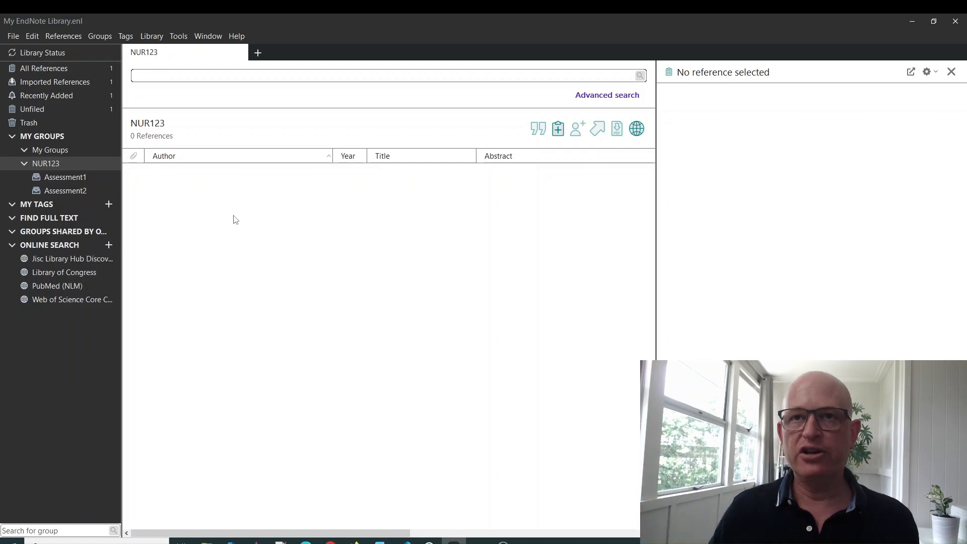
- Add the 2024 ChatGPT nursing education reference from All References to the Assessment1 group and show All References again
click(60, 68)
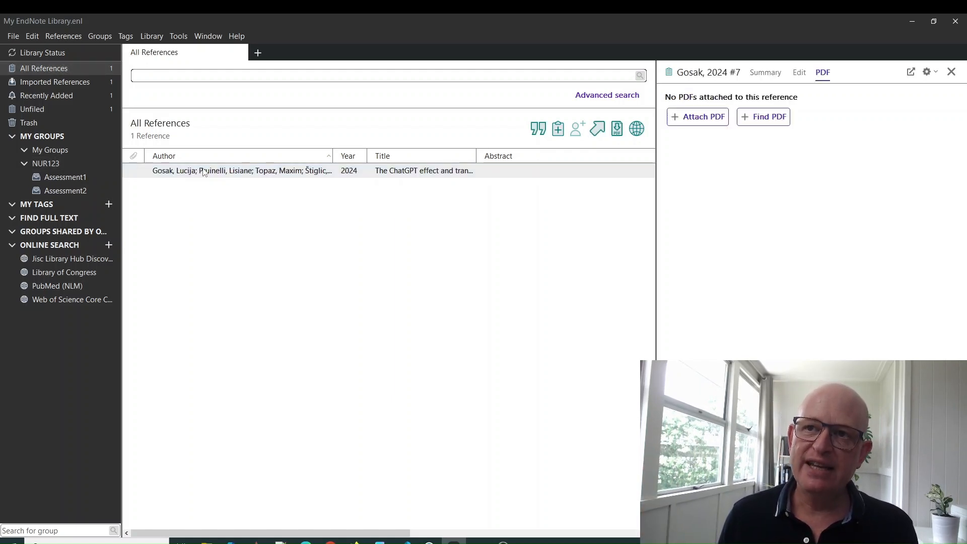
drag(219, 175, 87, 176)
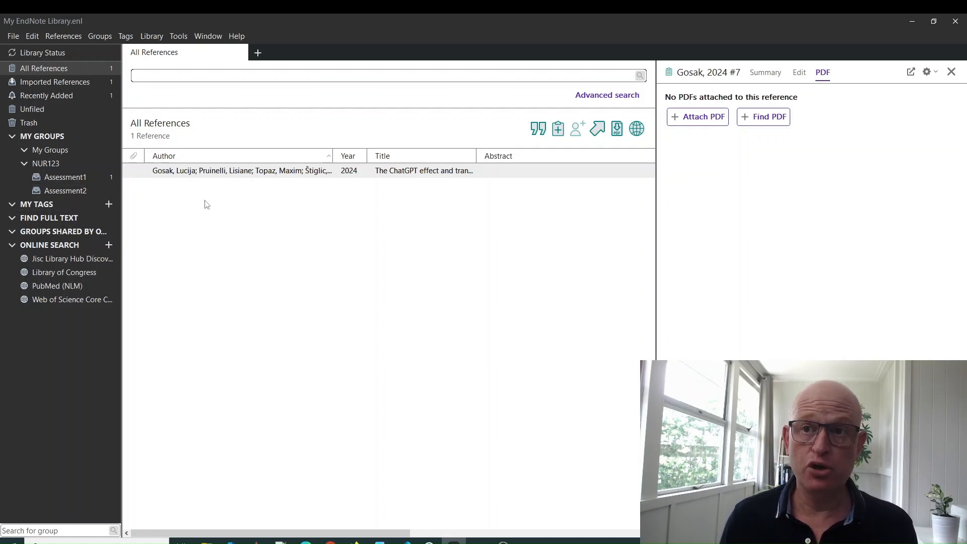
click(44, 68)
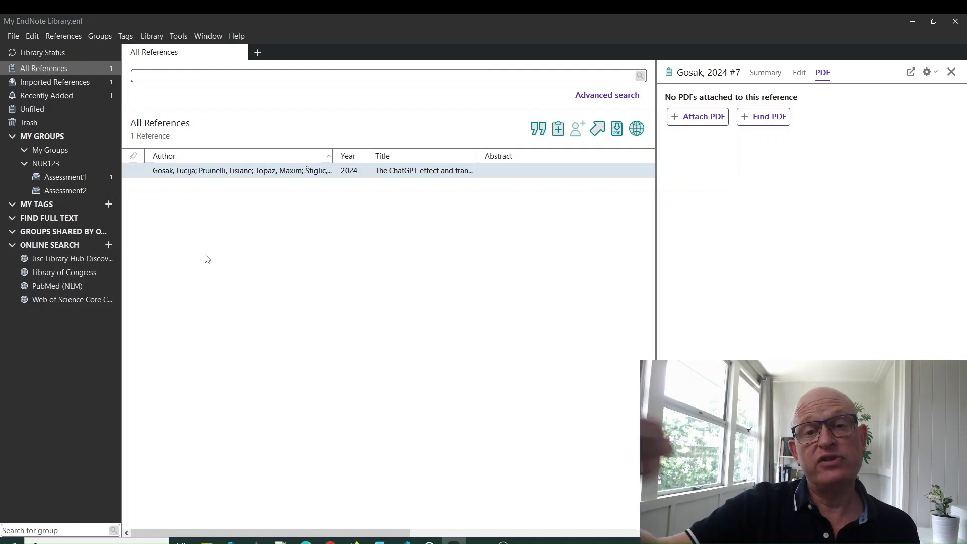
- Import the downloaded citation file scholar (1).enw from the Downloads folder into the EndNote library
click(206, 541)
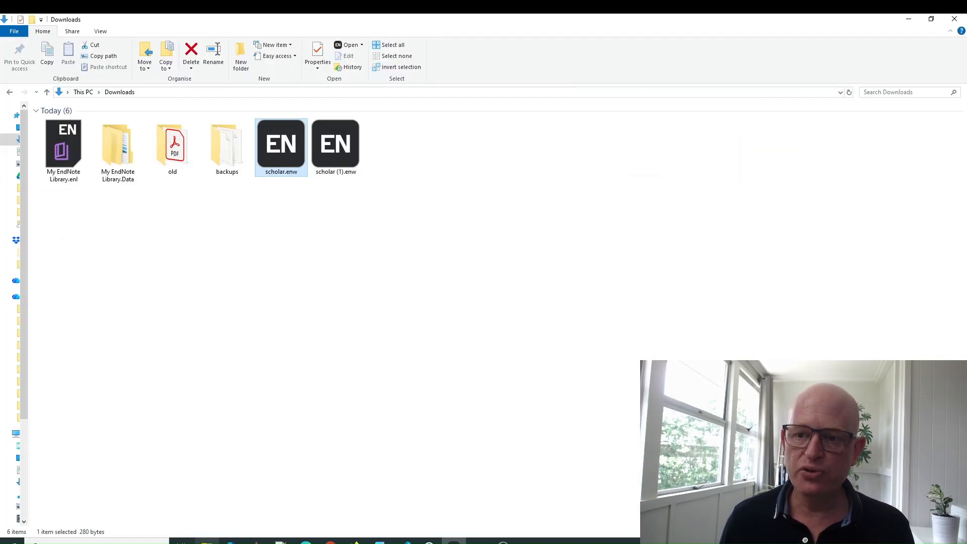
click(324, 373)
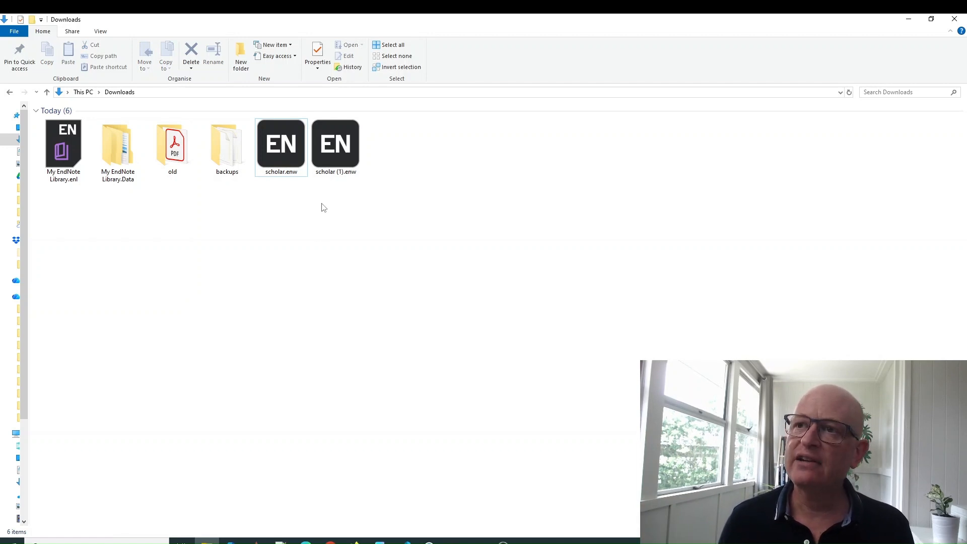
double_click(335, 149)
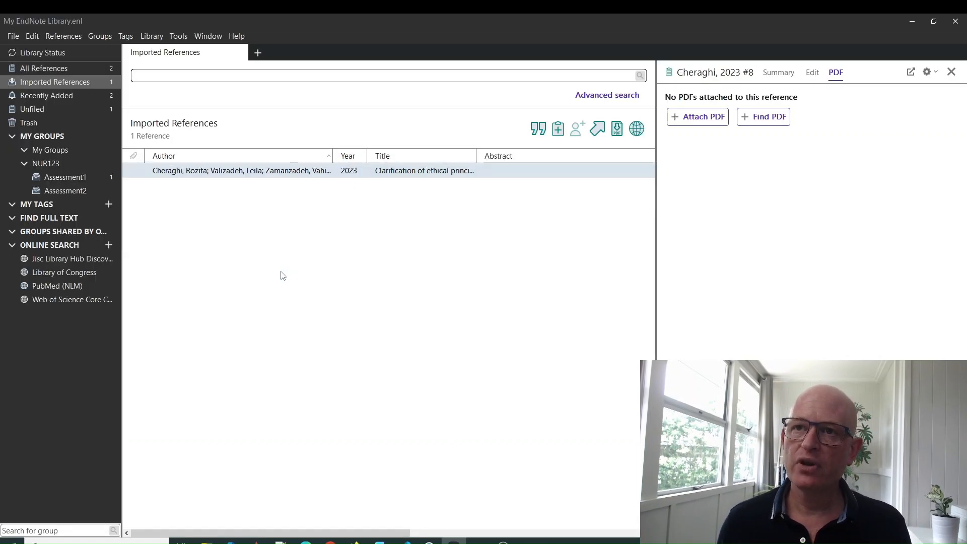
- Add the newly imported 2023 ethical principle reference to the Assessment1 group and show that group's references
drag(208, 174, 72, 180)
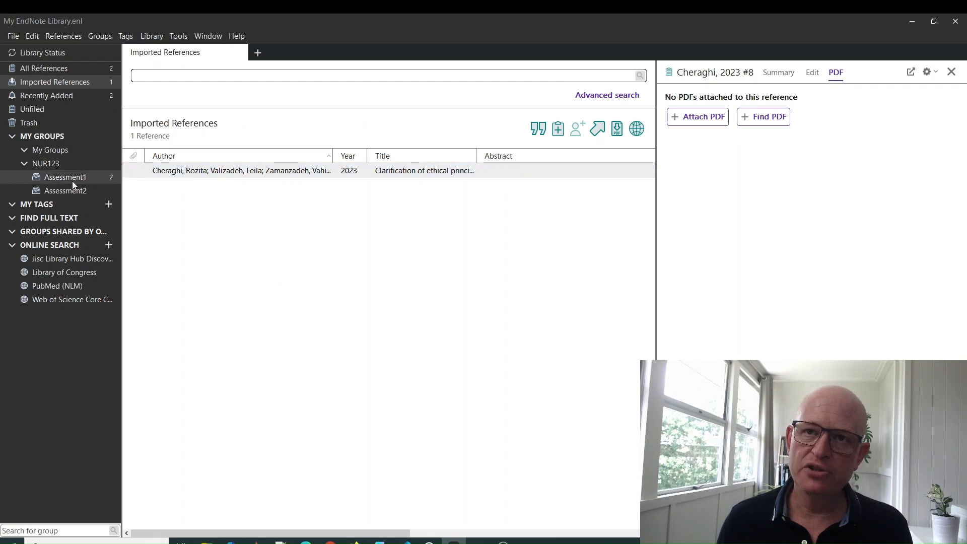
click(315, 282)
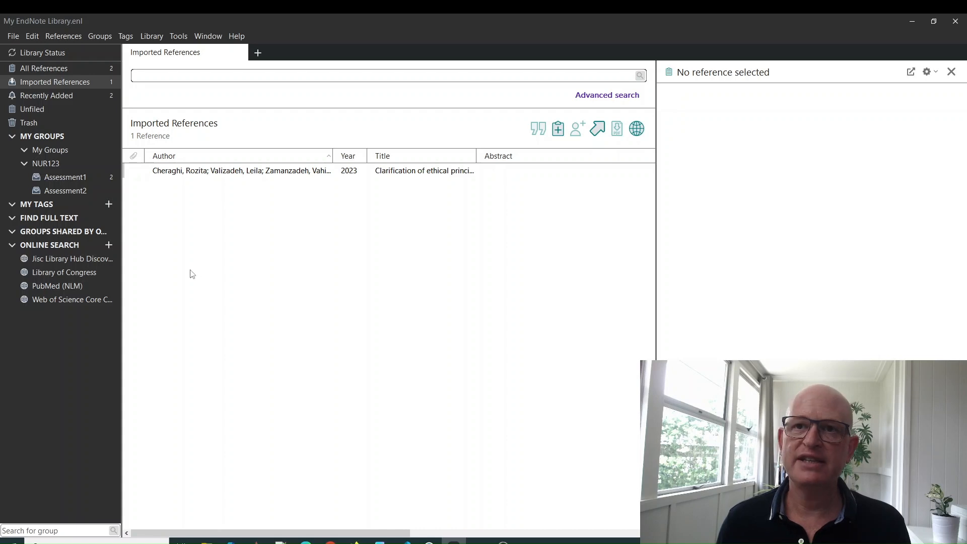
click(72, 177)
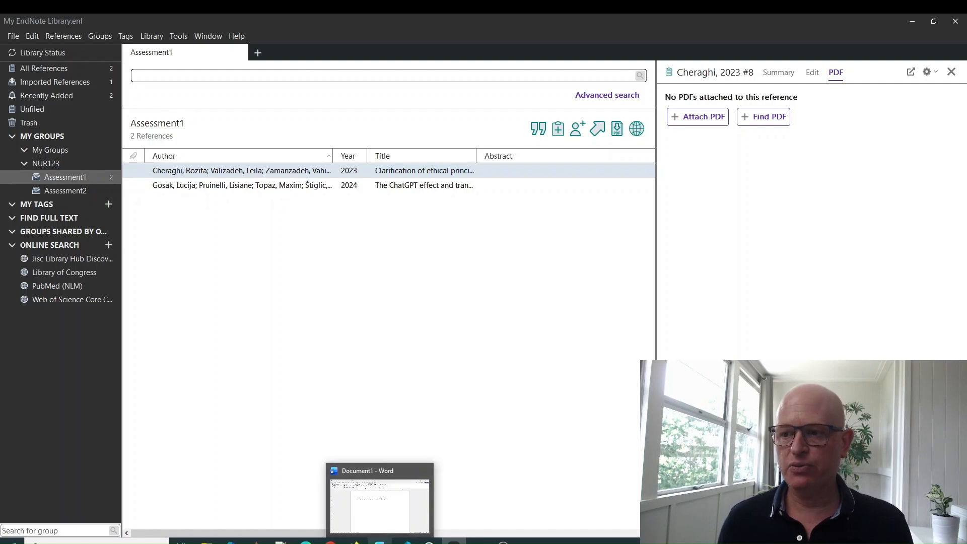
- Switch to the blank Word document, enter "Nursing is a growing profession." and place the cursor after a space before the full stop
click(380, 541)
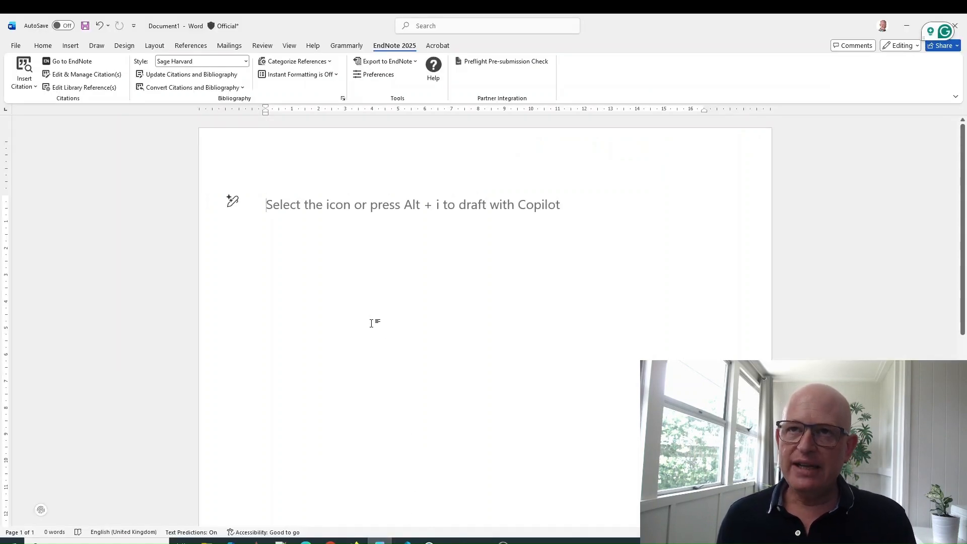
text(Nursing is a growing profession.)
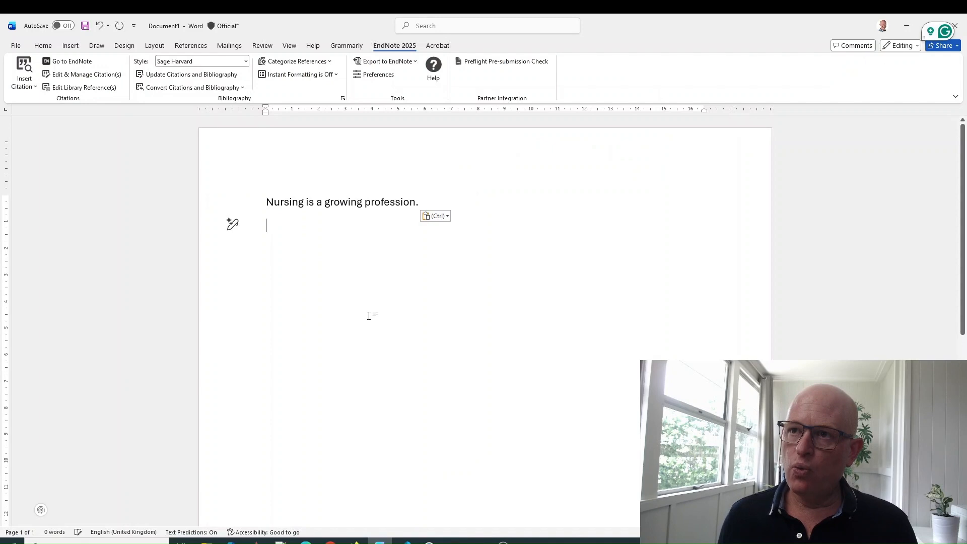
key(BackSpace)
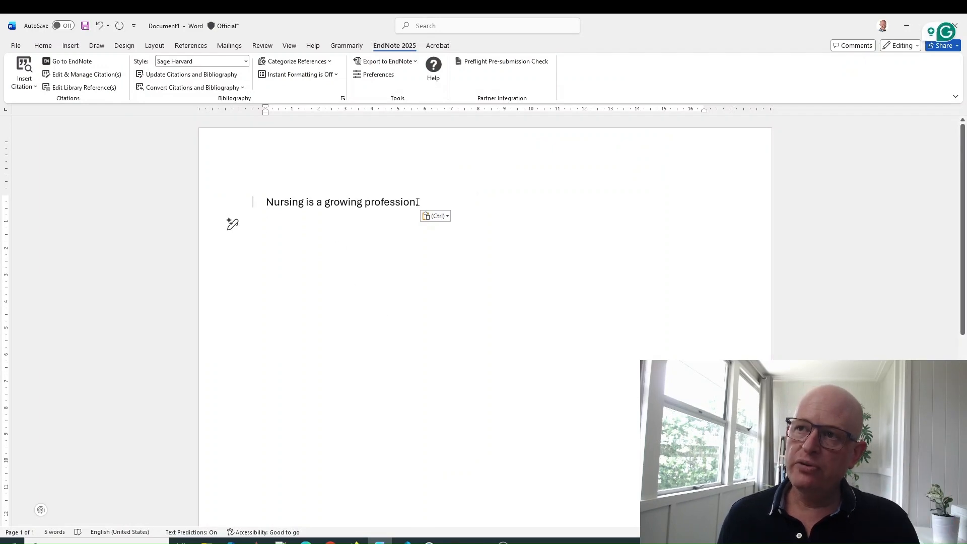
click(417, 203)
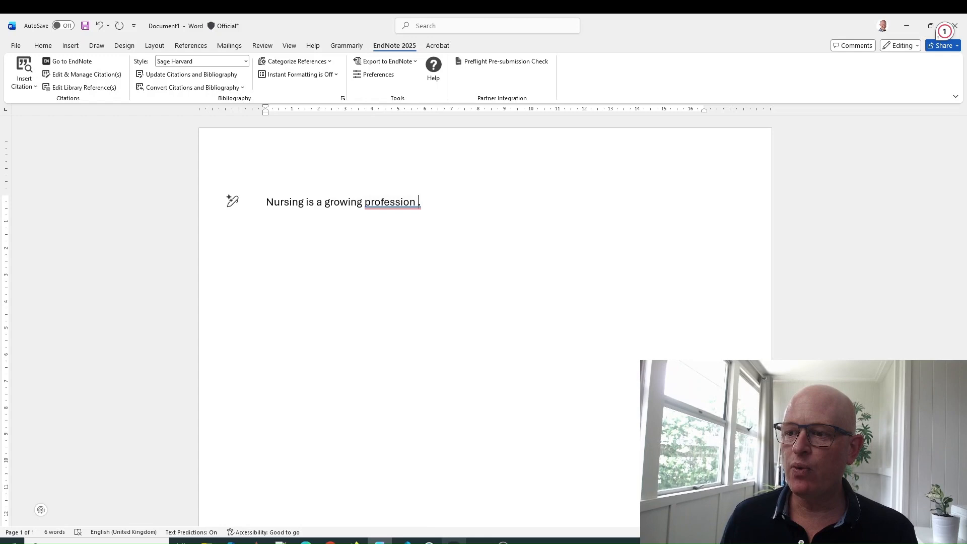
- Check the Assessment1 references in EndNote, then look through the citation styles offered in the Word document
click(454, 541)
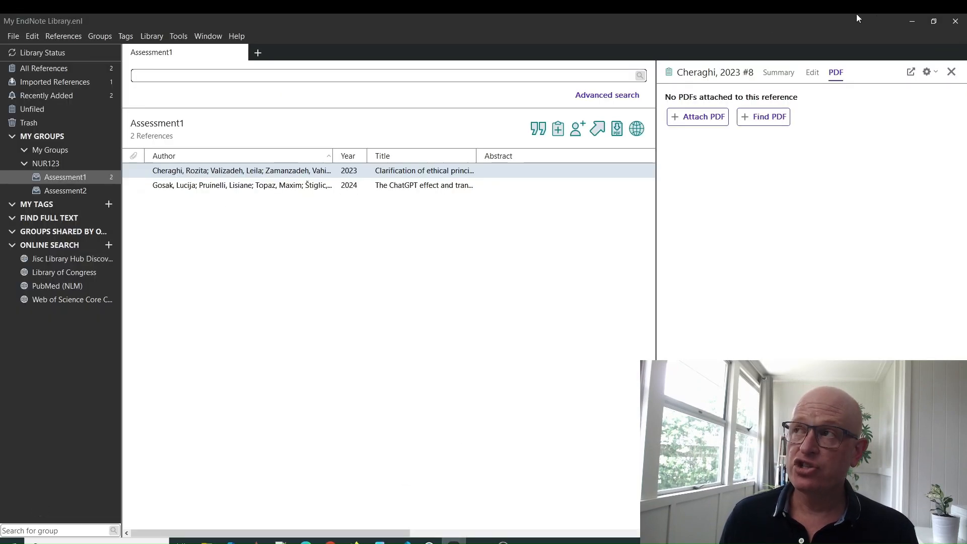
click(906, 21)
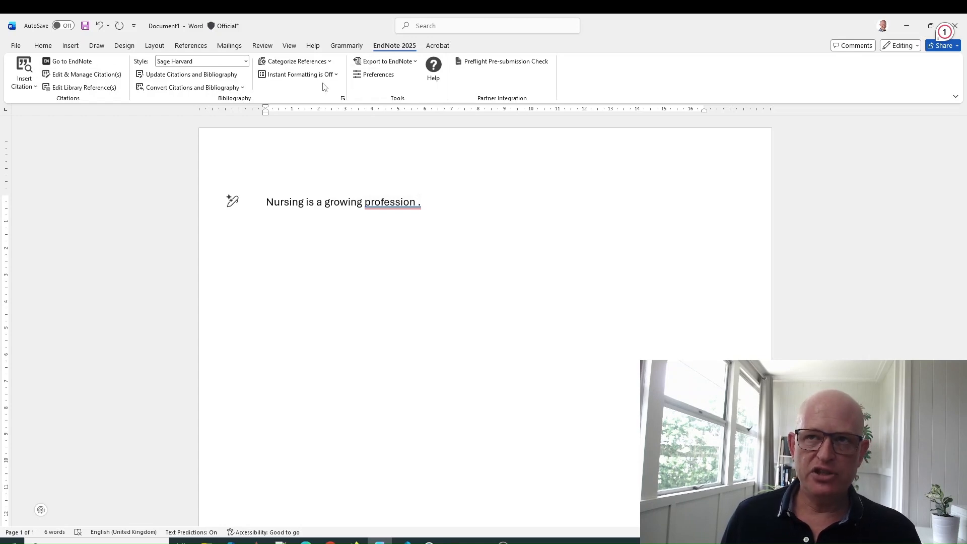
click(187, 60)
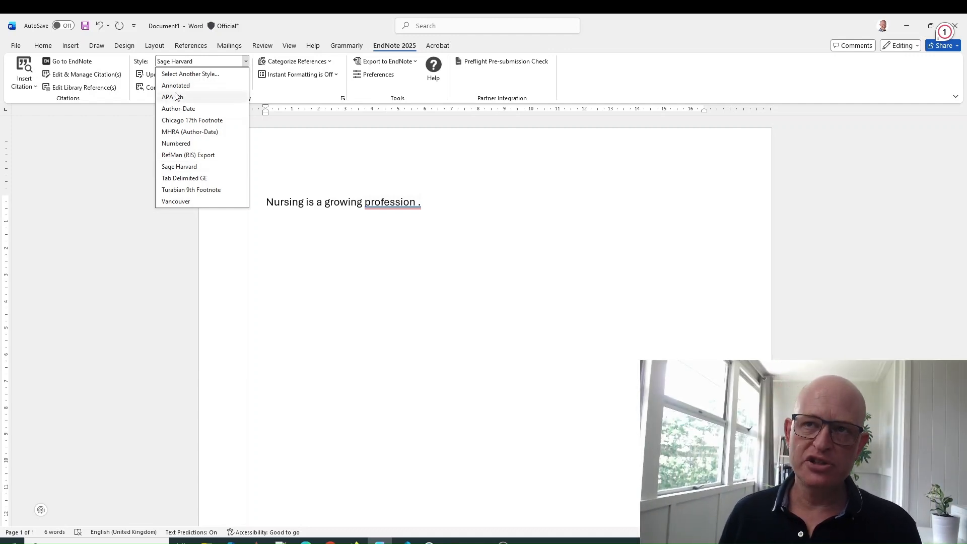
click(509, 182)
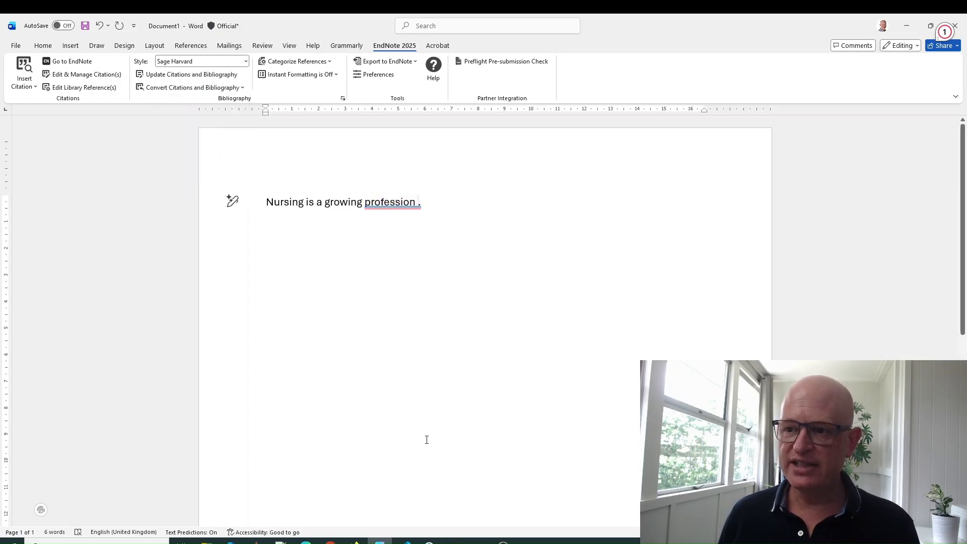
- Insert the 2024 ChatGPT nursing education reference from EndNote's Assessment1 group as a citation before the sentence's full stop
click(453, 541)
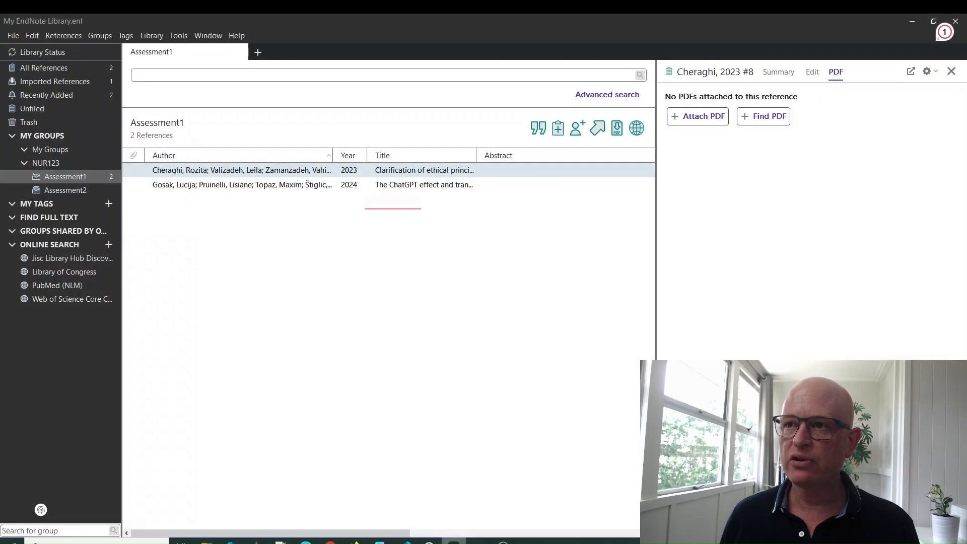
click(234, 186)
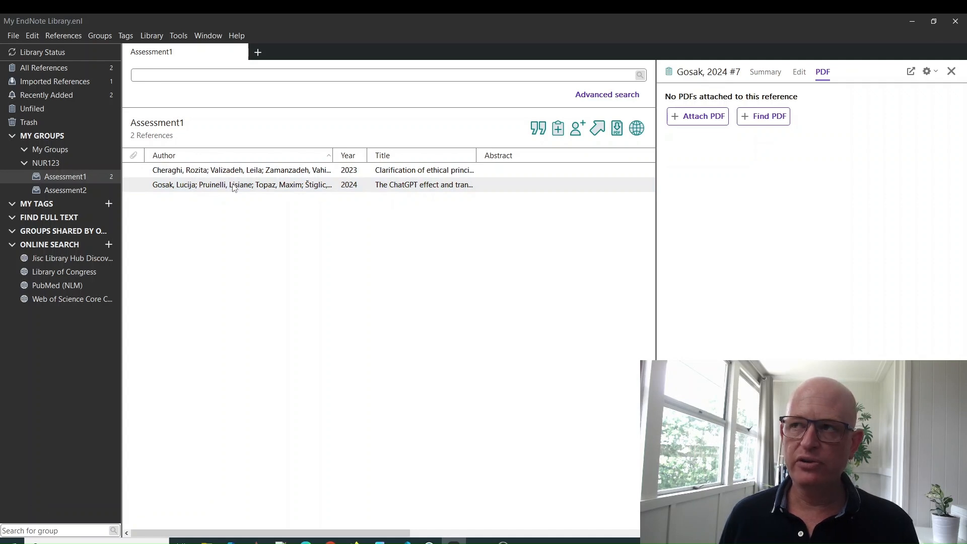
click(538, 129)
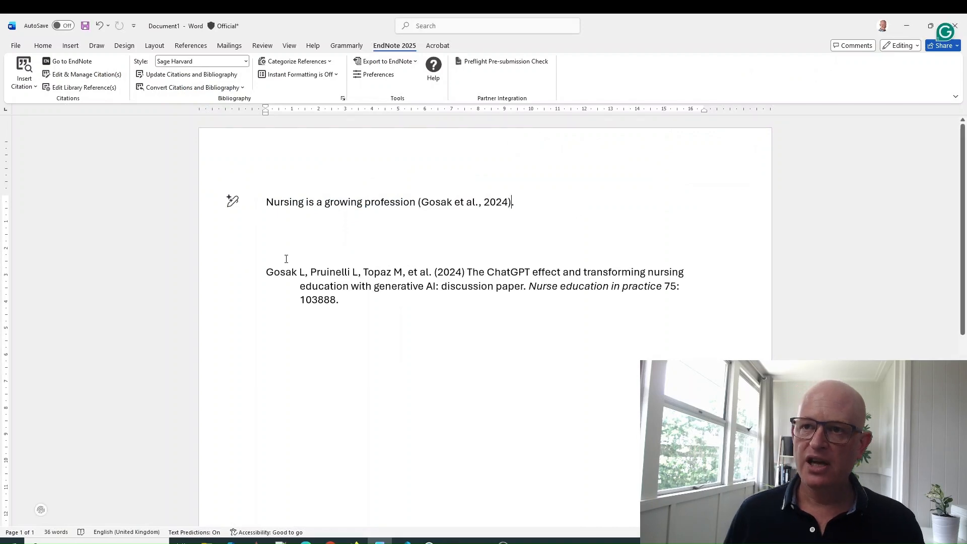
- Add a bold "References" heading on the line above the bibliography entry
click(313, 258)
text(Re)
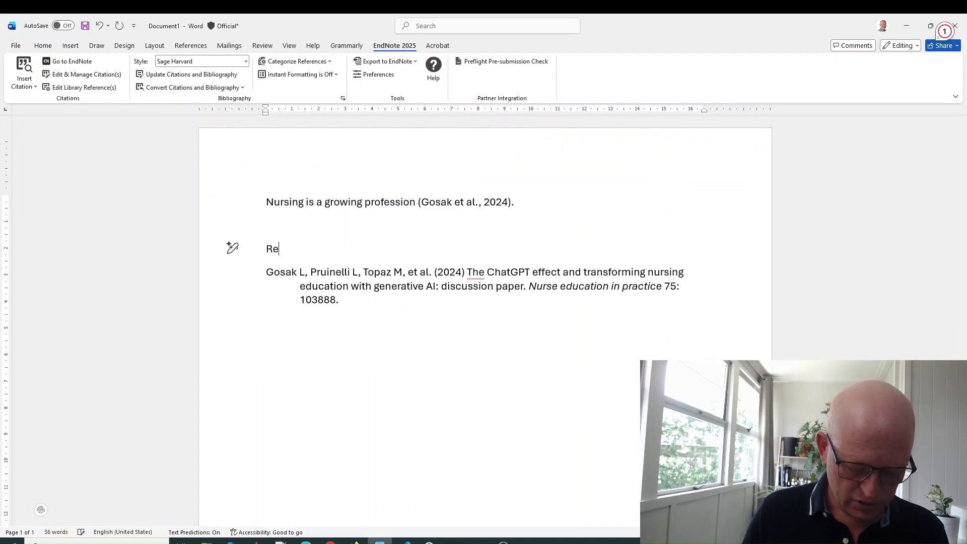
text(ferences)
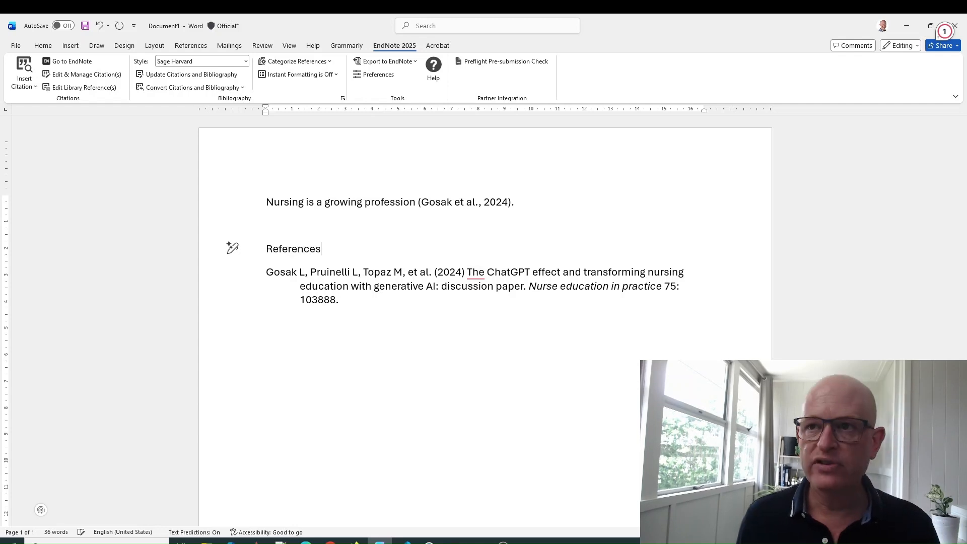
drag(321, 249, 266, 249)
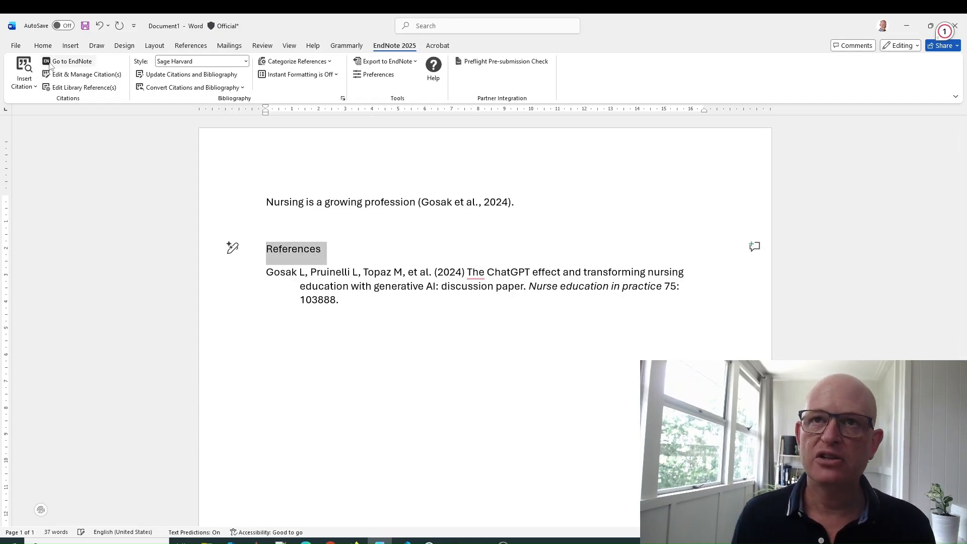
click(42, 45)
click(58, 81)
click(298, 228)
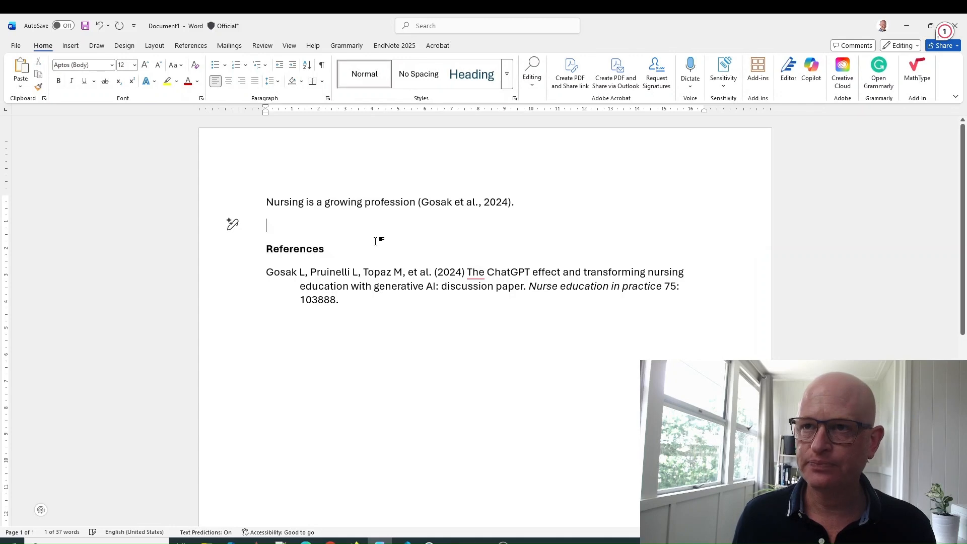
- Add the text "stated that 'Nursing is an awesome job.'" after the first sentence, starting with a lowercase s
click(536, 201)
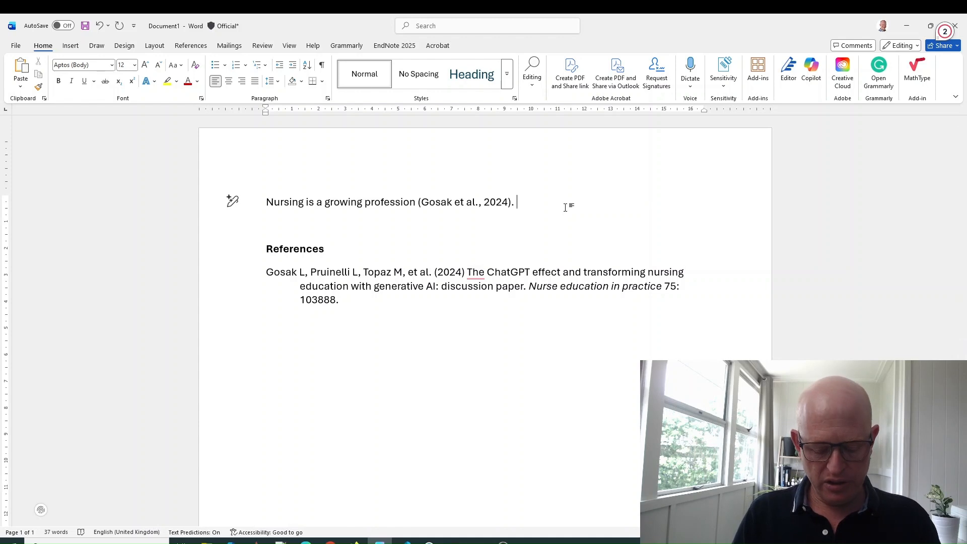
text(X)
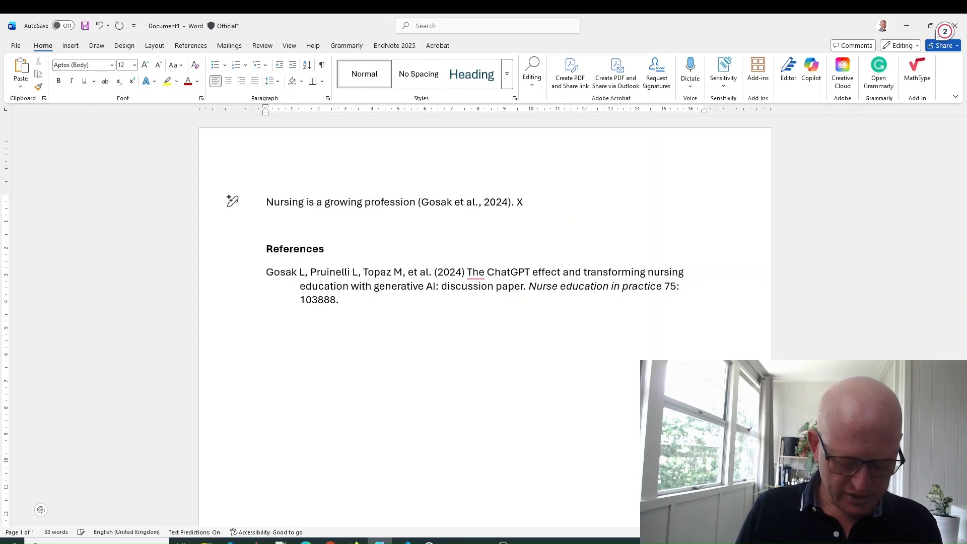
key(BackSpace)
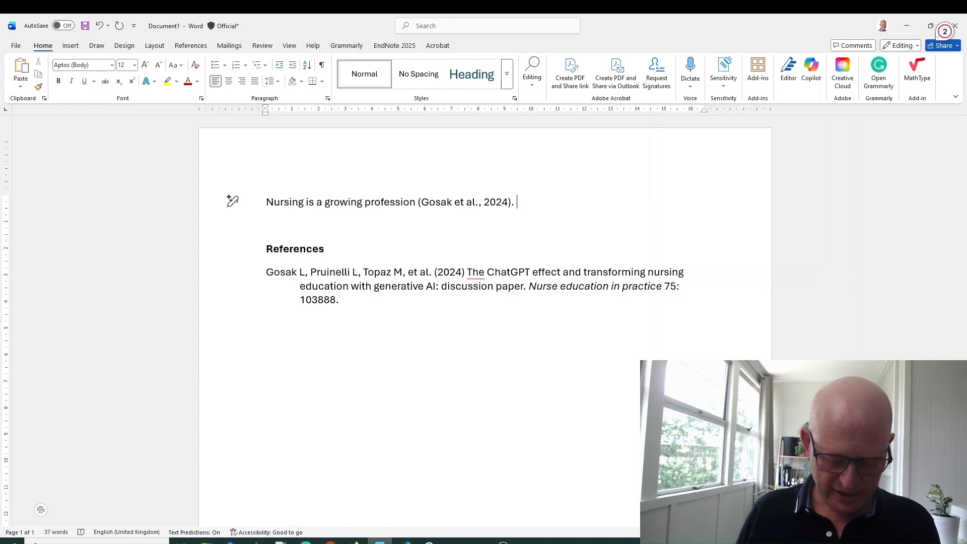
text(stated that ')
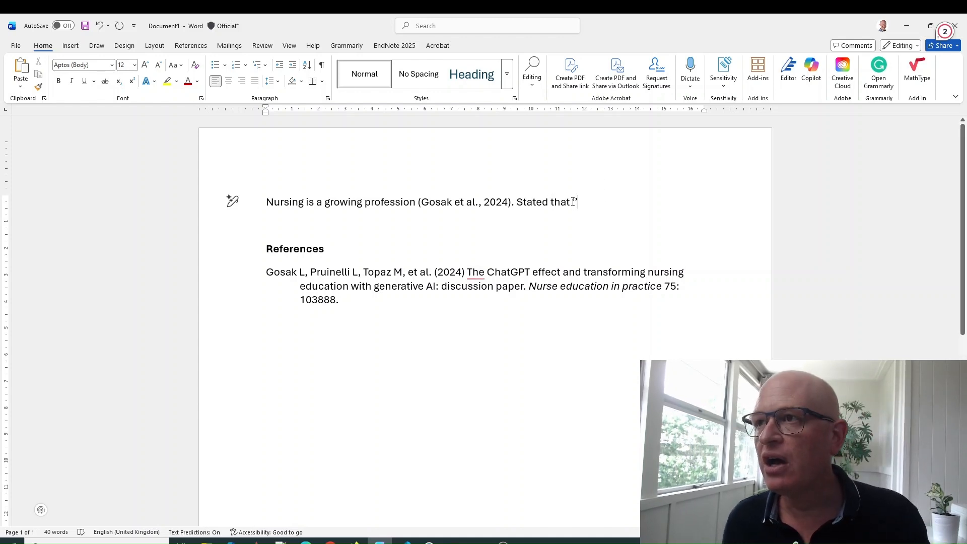
text(Nursi)
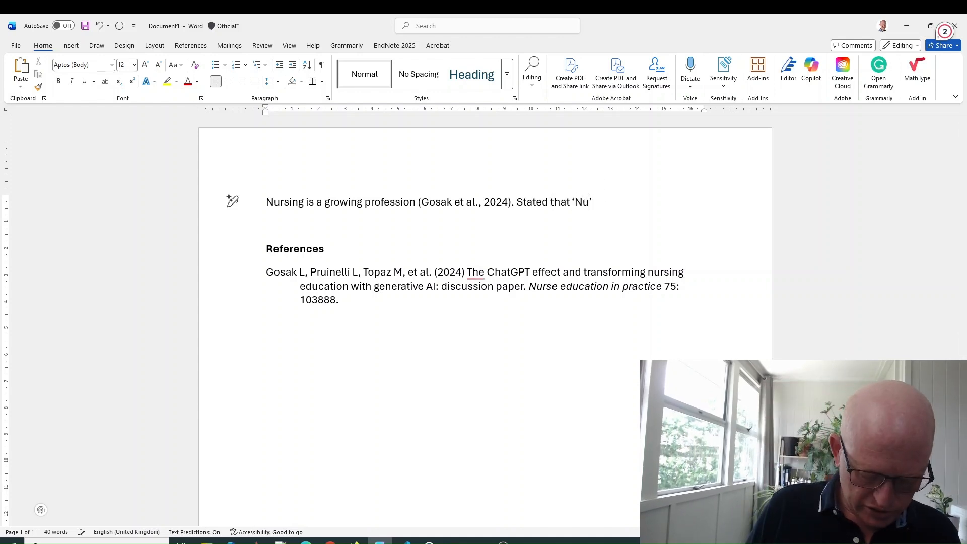
text(ng is an )
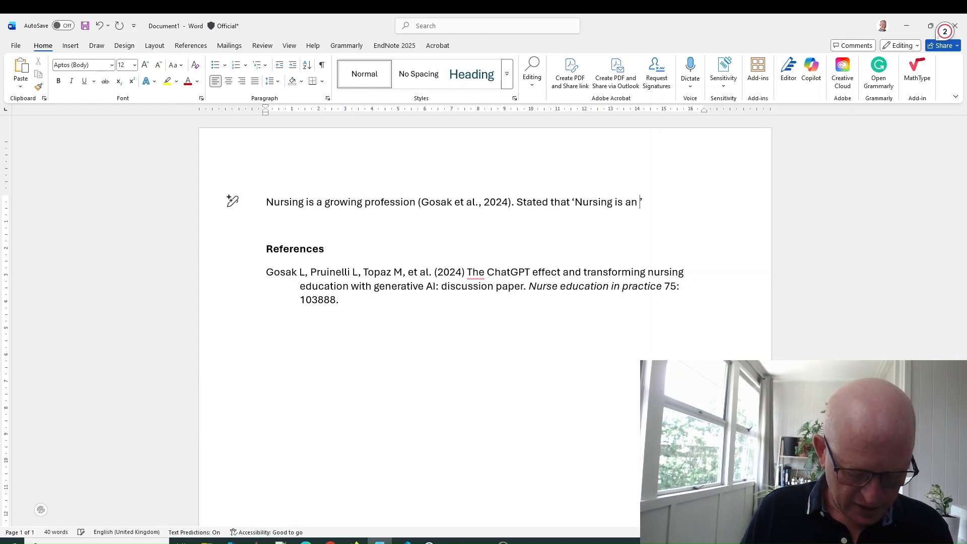
text(awesome )
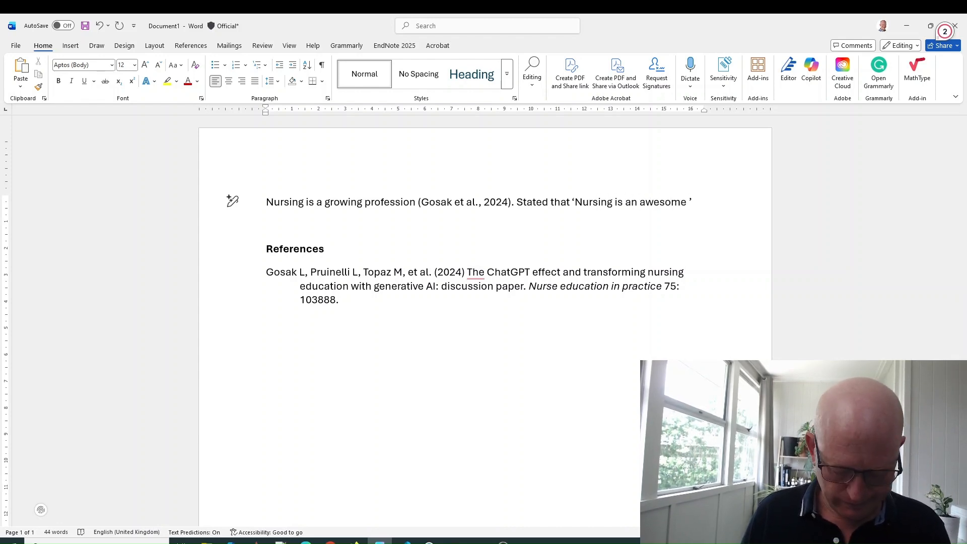
text(k)
text(ob)
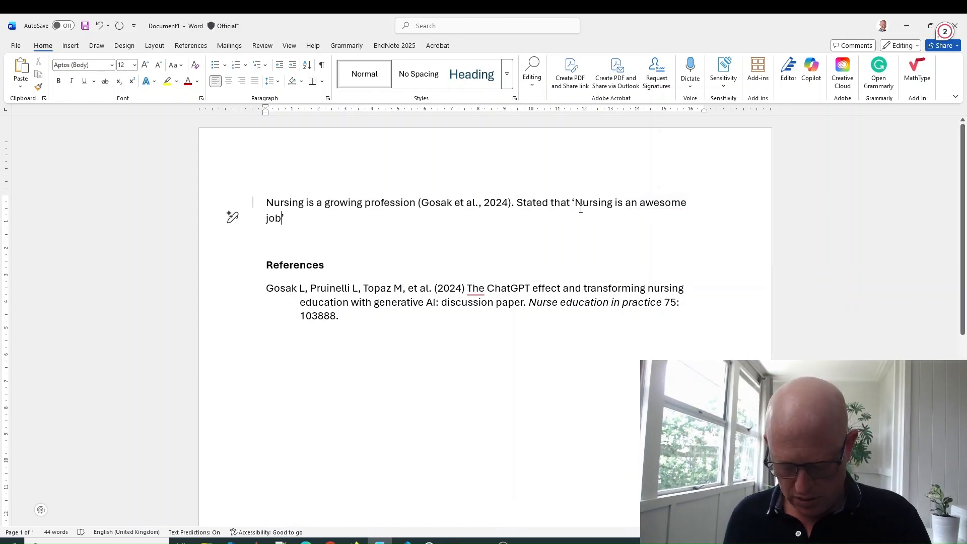
text(.)
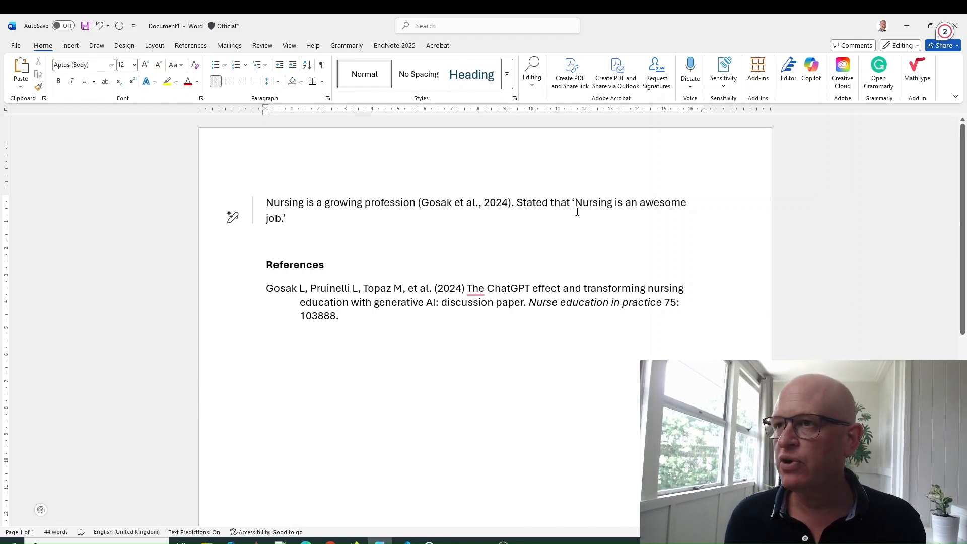
drag(521, 201, 517, 202)
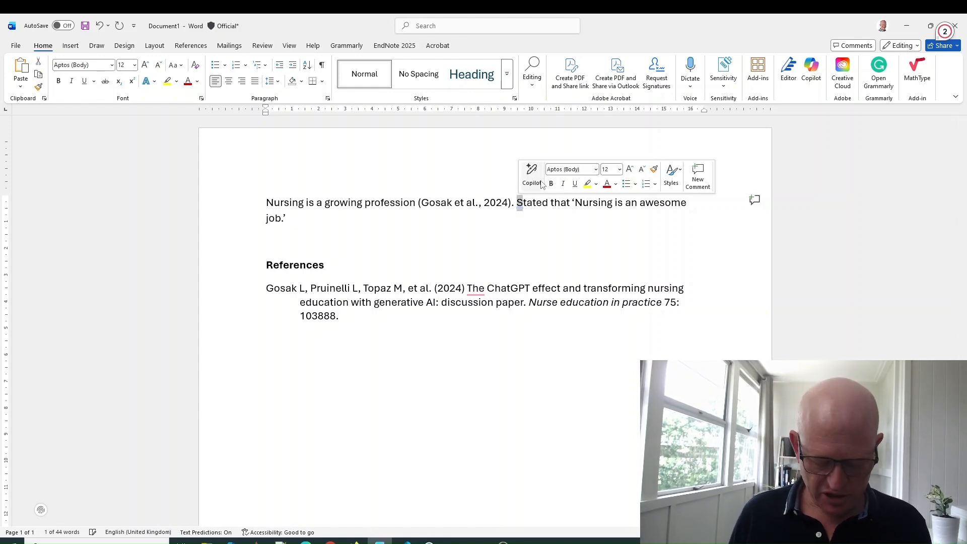
text(s)
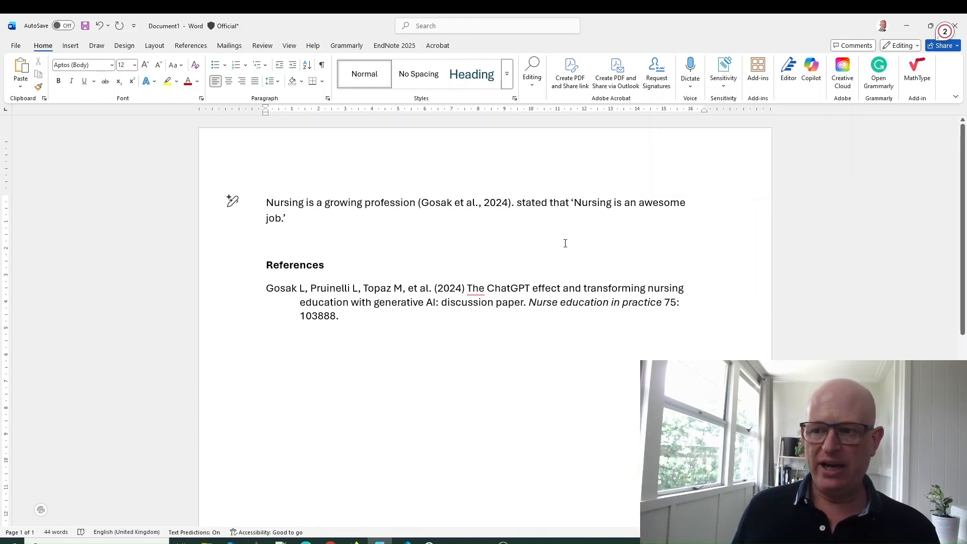
- Insert the 2023 ethical principle reference from EndNote's Assessment1 group as a citation before "stated that" in the Word document
click(454, 541)
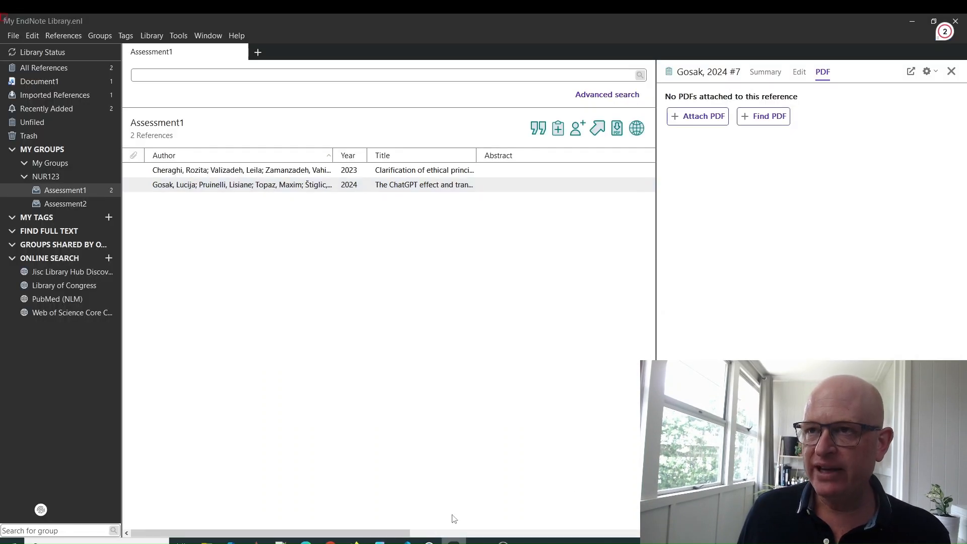
click(187, 173)
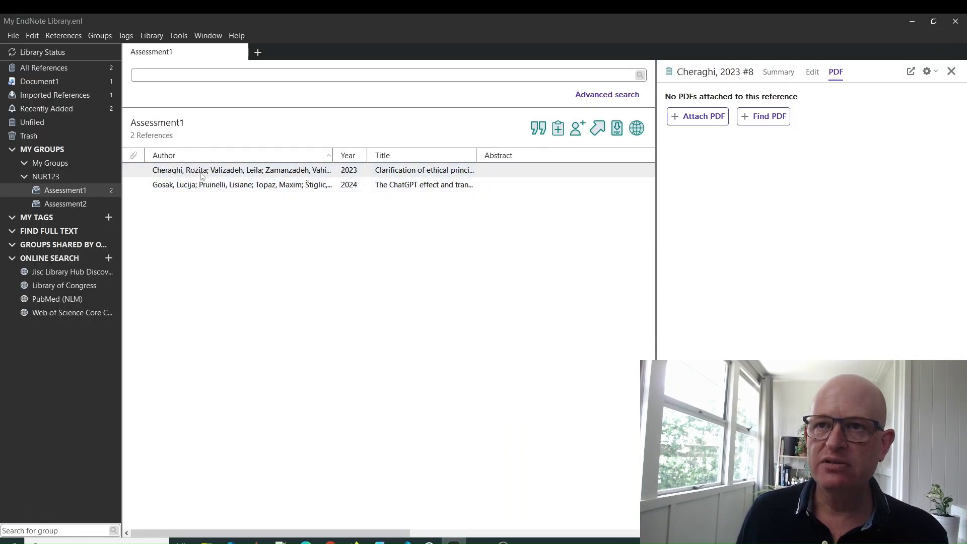
click(543, 130)
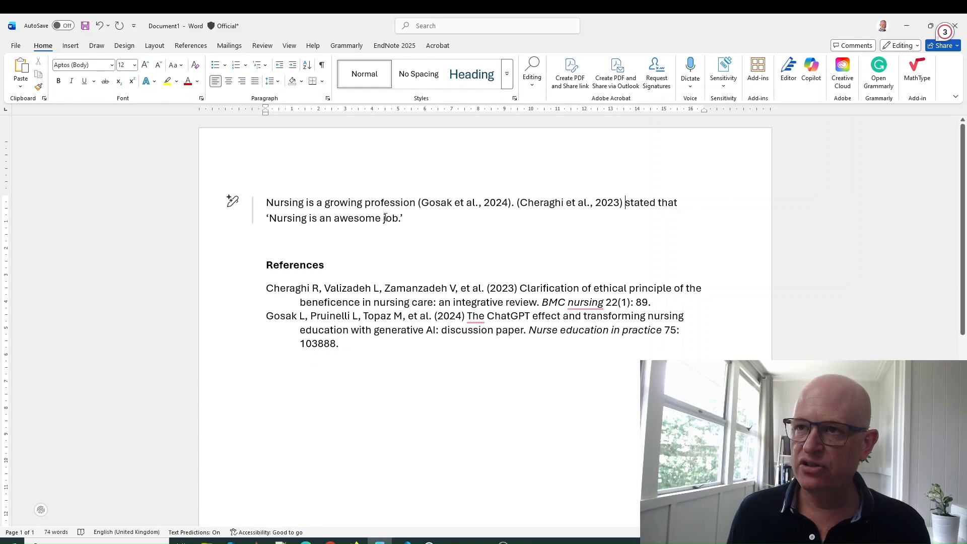
- Format the 2023 citation before "stated that" as Author (Year) and add page number 207 to it
click(572, 205)
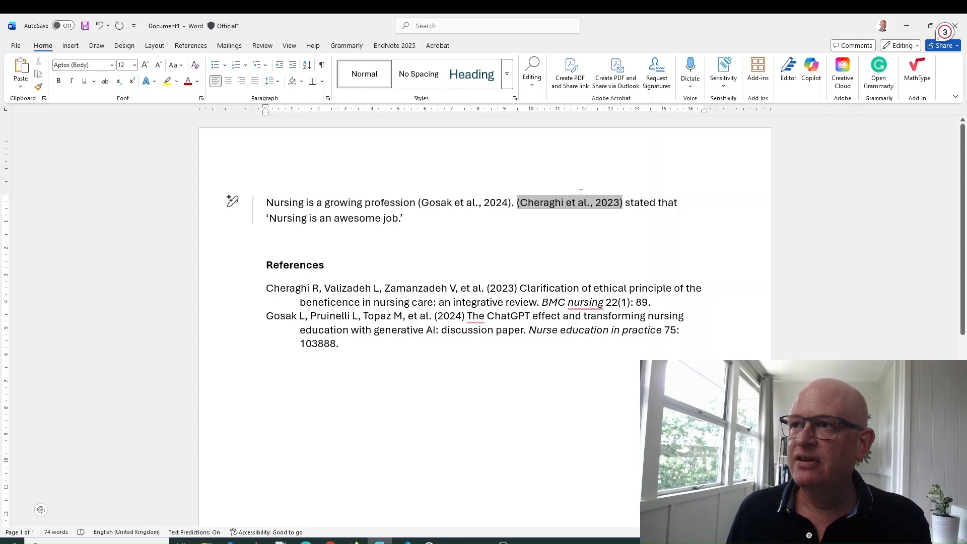
click(404, 45)
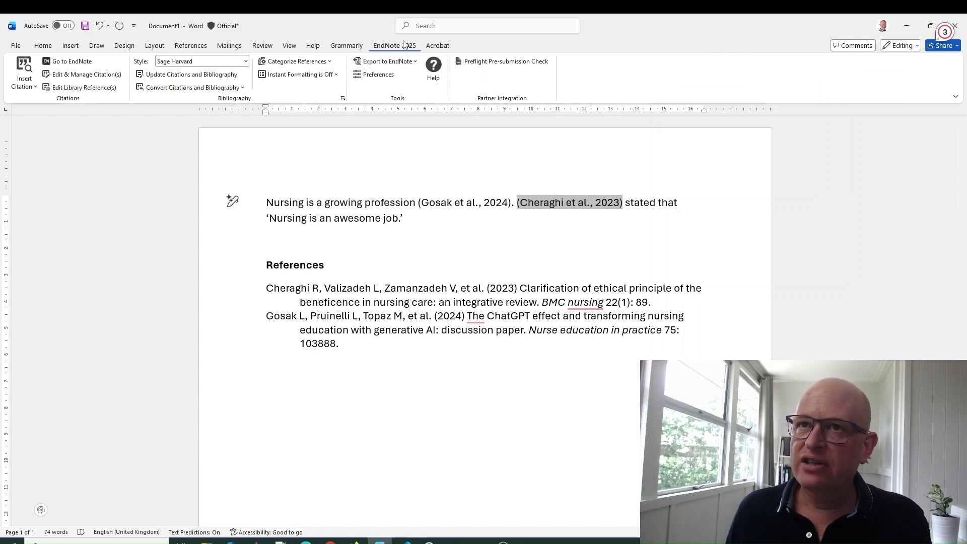
click(89, 76)
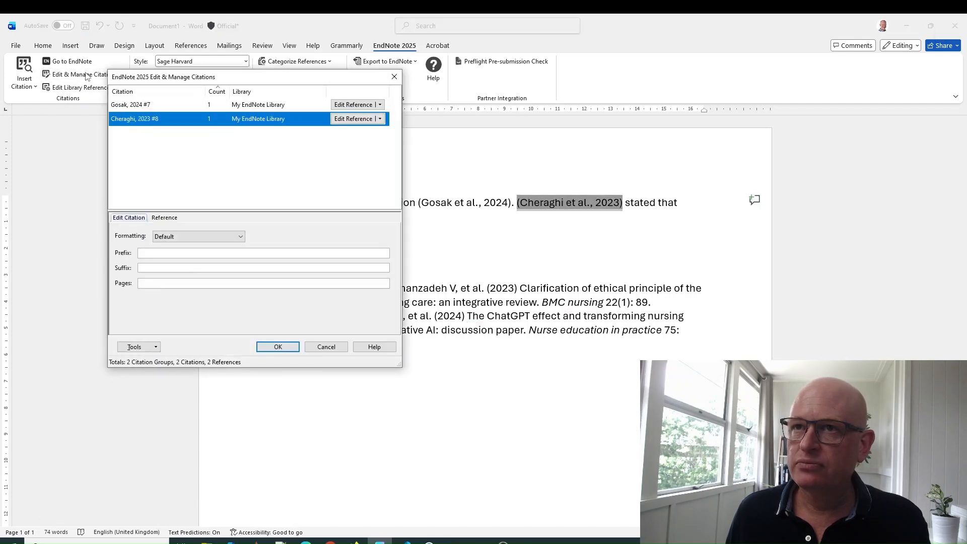
click(212, 237)
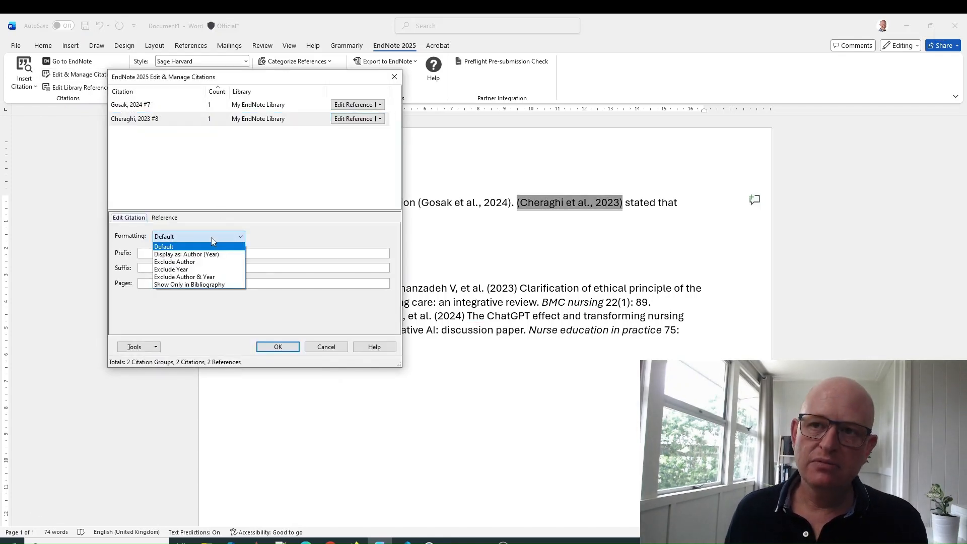
click(212, 252)
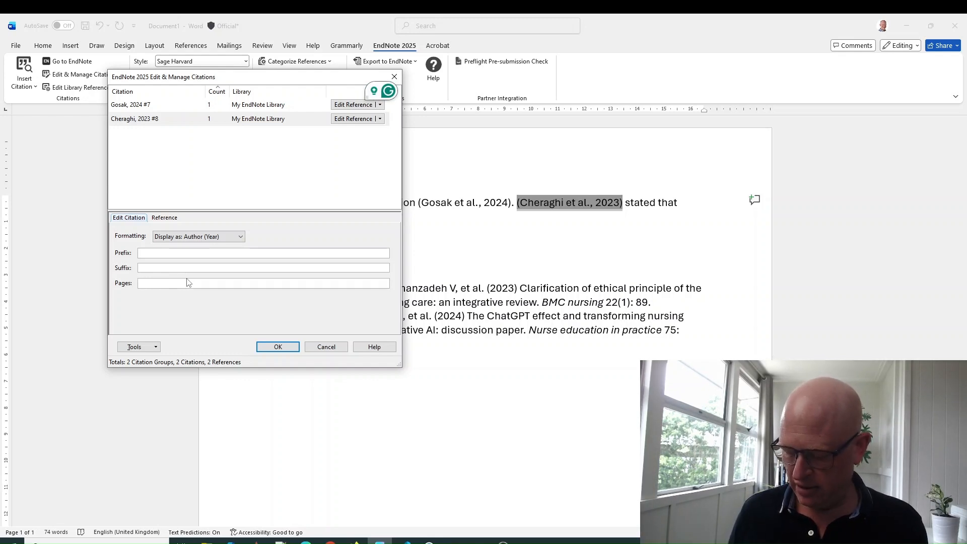
text(207)
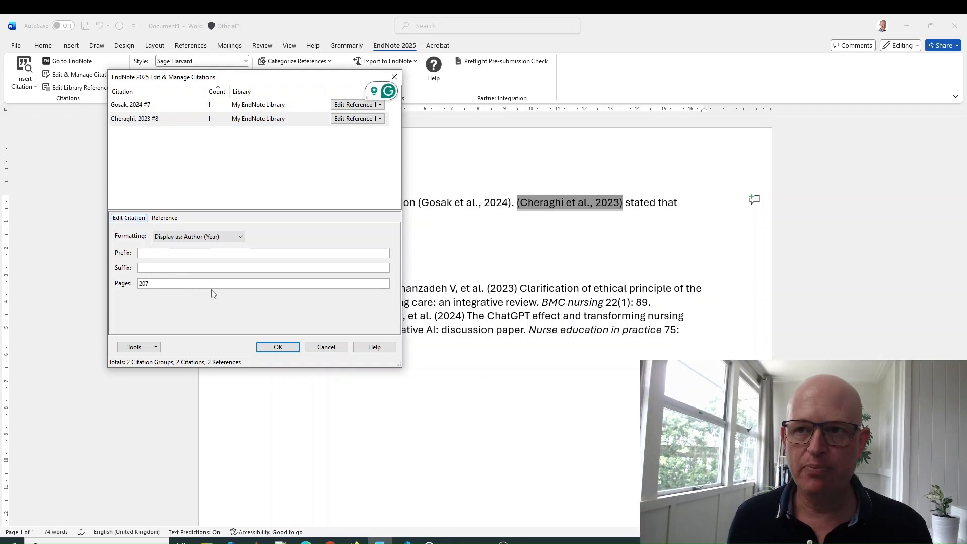
click(277, 346)
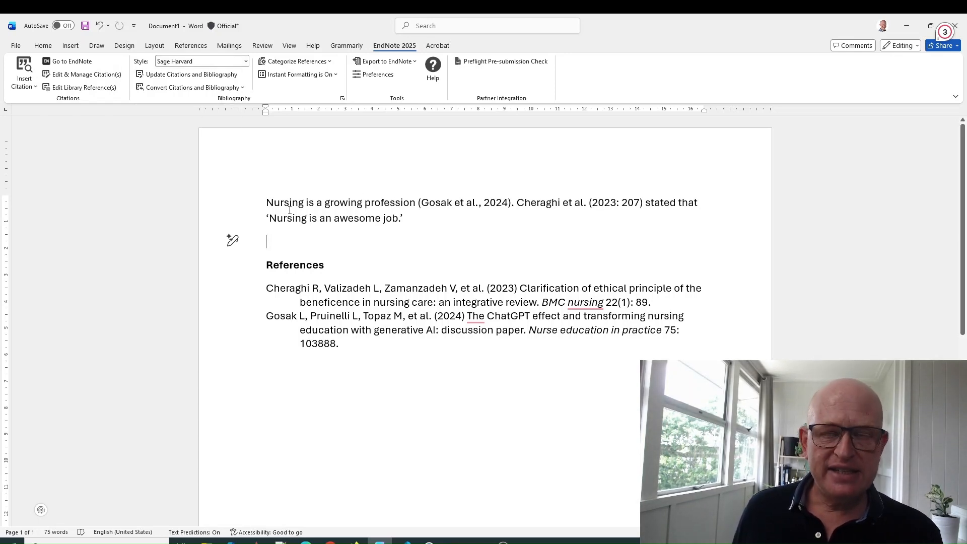
- Change the document's EndNote citation and bibliography style to APA 7th
click(210, 63)
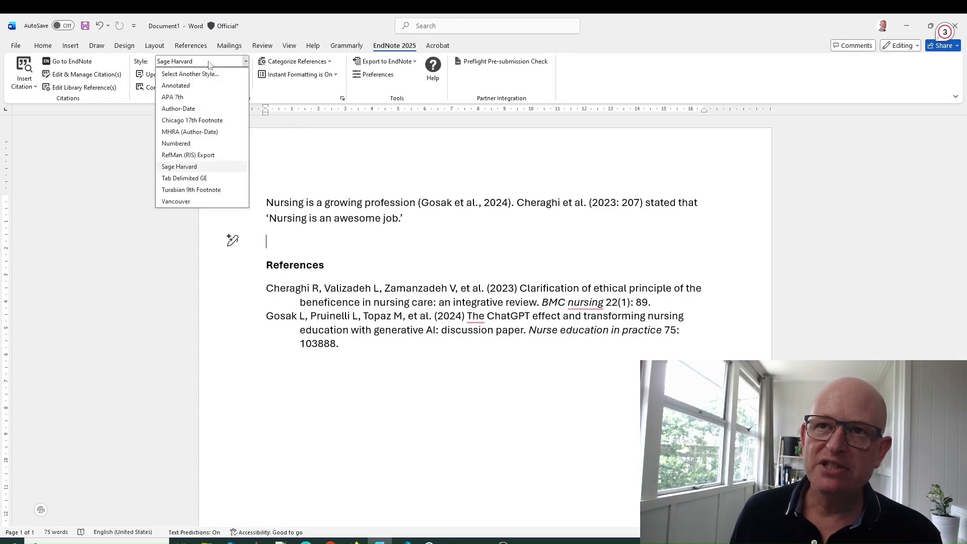
click(178, 100)
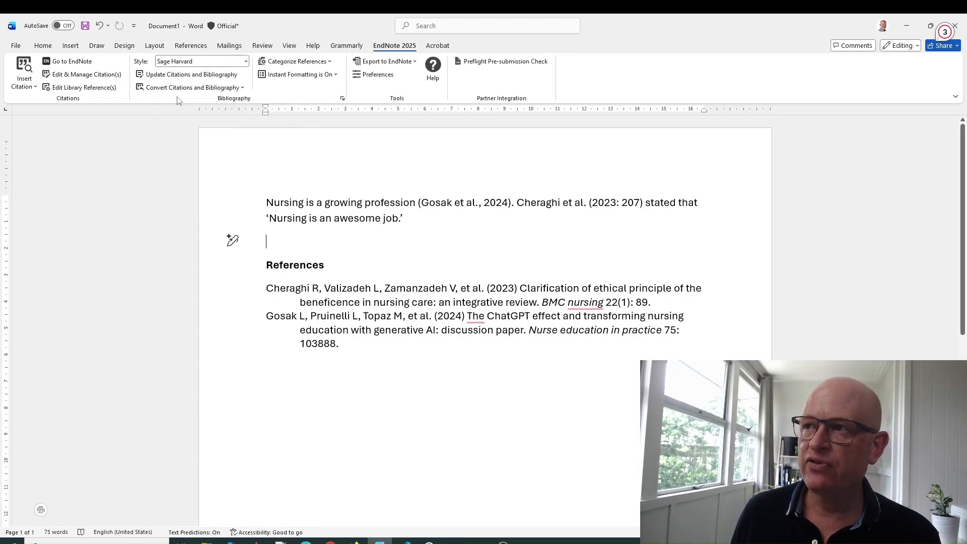